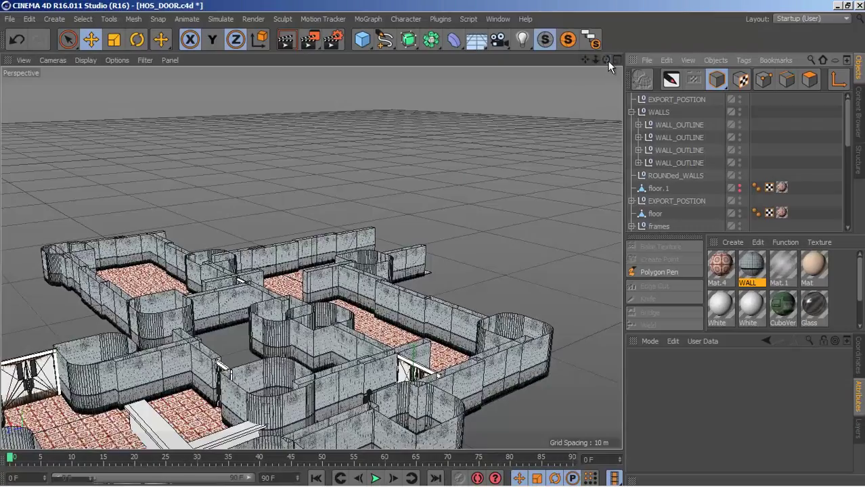
Examine the building's walls, rooms and floors from several angles, finishing with the corridor where the human figure stands.
{"action": "left_click_drag", "start_coordinate": [607, 60], "coordinate": [439, 245]}
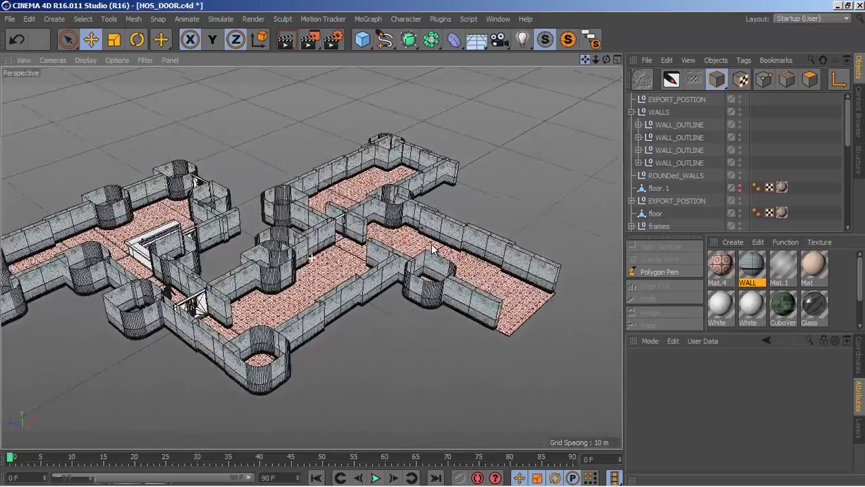
{"action": "left_click_drag", "start_coordinate": [595, 61], "coordinate": [436, 240]}
{"action": "scroll", "coordinate": [436, 245], "scroll_direction": "down", "scroll_amount": 10}
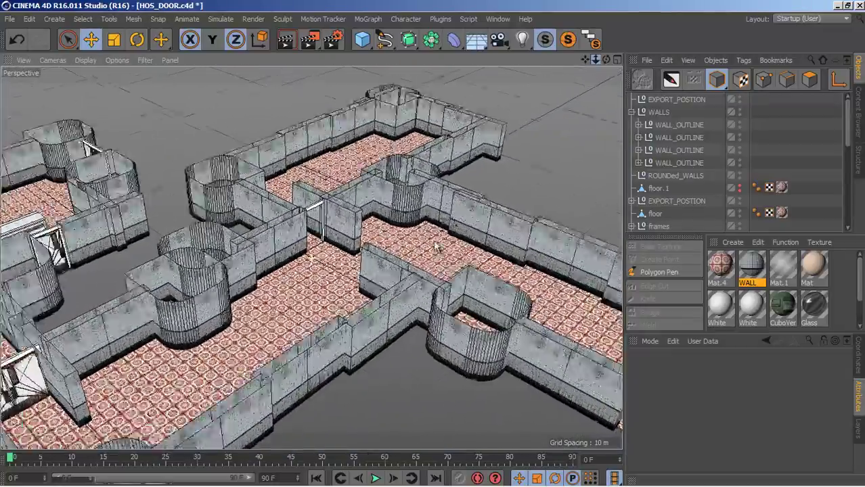
{"action": "scroll", "coordinate": [436, 247], "scroll_direction": "up", "scroll_amount": 6}
{"action": "scroll", "coordinate": [437, 246], "scroll_direction": "down", "scroll_amount": 8}
{"action": "left_click_drag", "start_coordinate": [606, 60], "coordinate": [432, 243]}
{"action": "left_click_drag", "start_coordinate": [585, 60], "coordinate": [435, 243]}
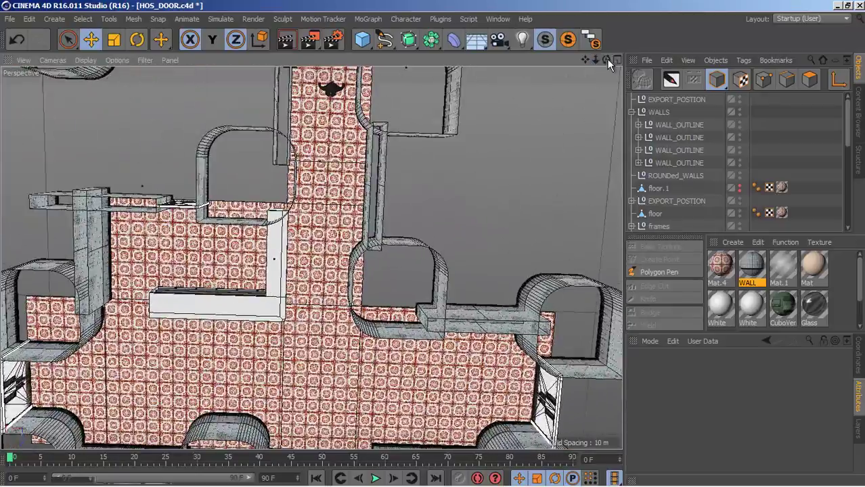
{"action": "left_click_drag", "start_coordinate": [608, 59], "coordinate": [432, 243]}
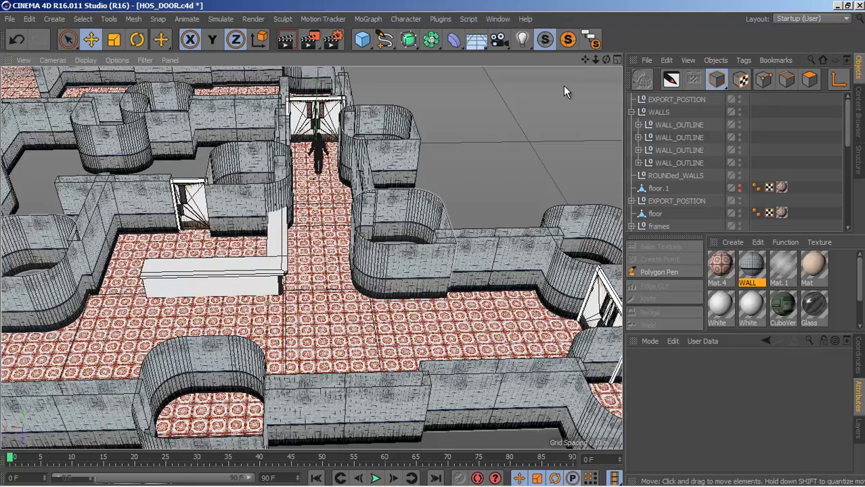
{"action": "scroll", "coordinate": [435, 250], "scroll_direction": "down", "scroll_amount": 10}
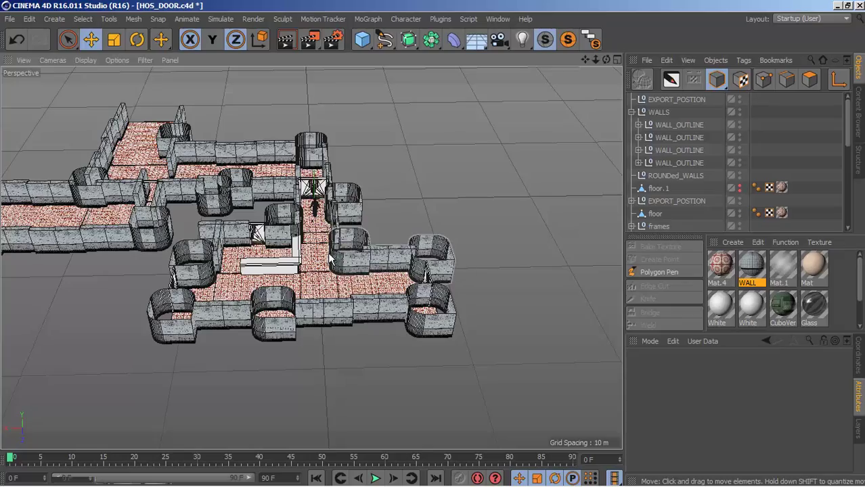
{"action": "right_click_drag", "start_coordinate": [587, 61], "coordinate": [435, 239]}
{"action": "left_click_drag", "start_coordinate": [586, 61], "coordinate": [436, 243]}
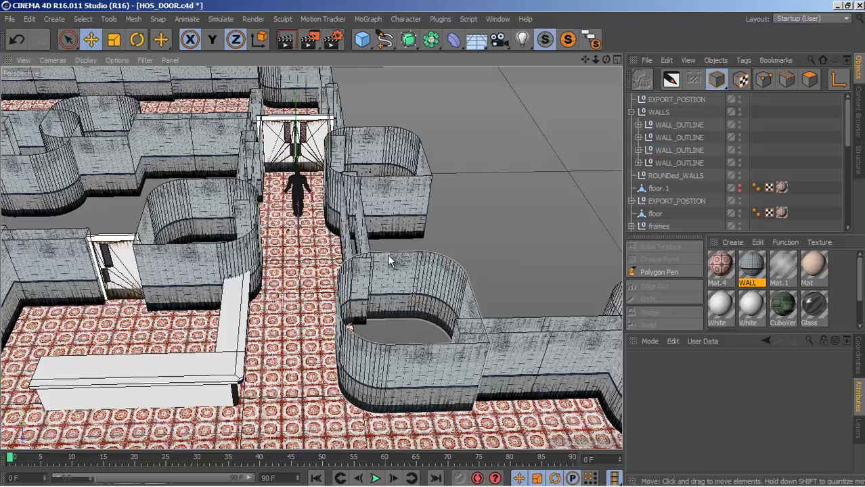
{"action": "left_click_drag", "start_coordinate": [597, 60], "coordinate": [433, 243]}
{"action": "left_click_drag", "start_coordinate": [609, 59], "coordinate": [432, 241]}
{"action": "left_click_drag", "start_coordinate": [587, 59], "coordinate": [437, 257]}
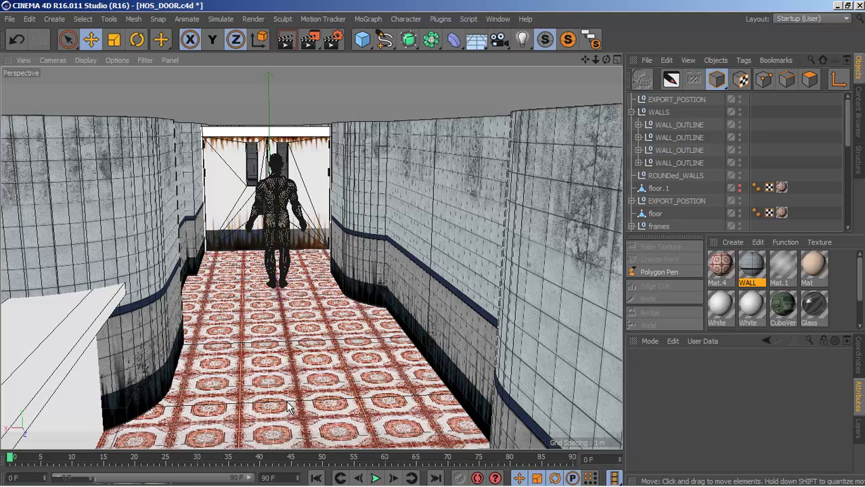
Select the wall sections on both sides of the corridor and inspect their place in the layout from above.
{"action": "left_click", "coordinate": [124, 203]}
{"action": "left_click", "coordinate": [414, 183], "text": "shift"}
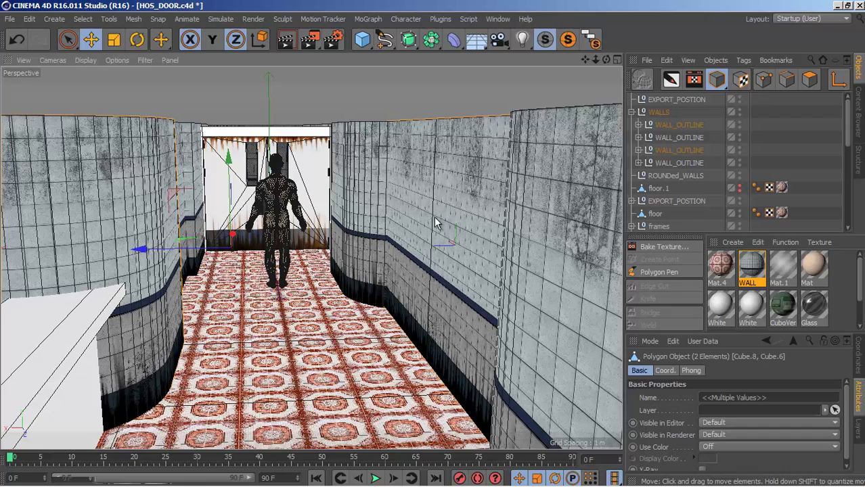
{"action": "left_click_drag", "start_coordinate": [596, 59], "coordinate": [434, 251]}
{"action": "left_click_drag", "start_coordinate": [605, 59], "coordinate": [433, 243]}
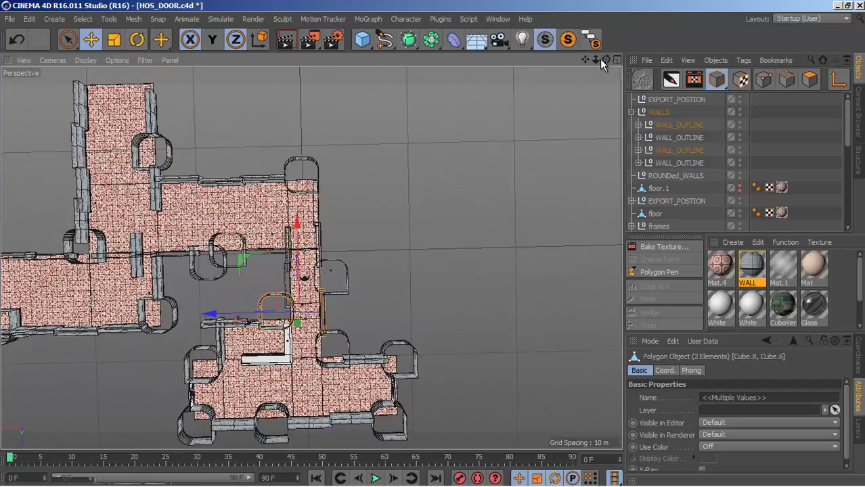
{"action": "left_click_drag", "start_coordinate": [586, 59], "coordinate": [433, 248]}
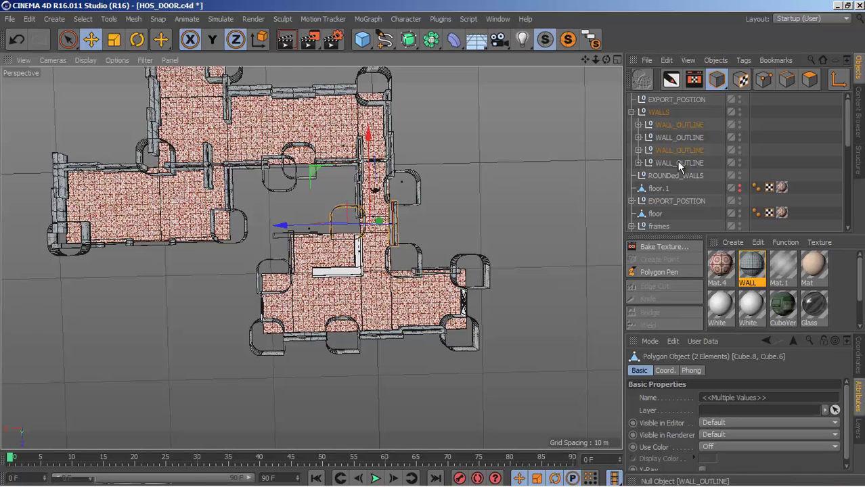
Select each of the four WALL_OUTLINE groups in turn to check which walls of the layout each one covers.
{"action": "left_click", "coordinate": [685, 125]}
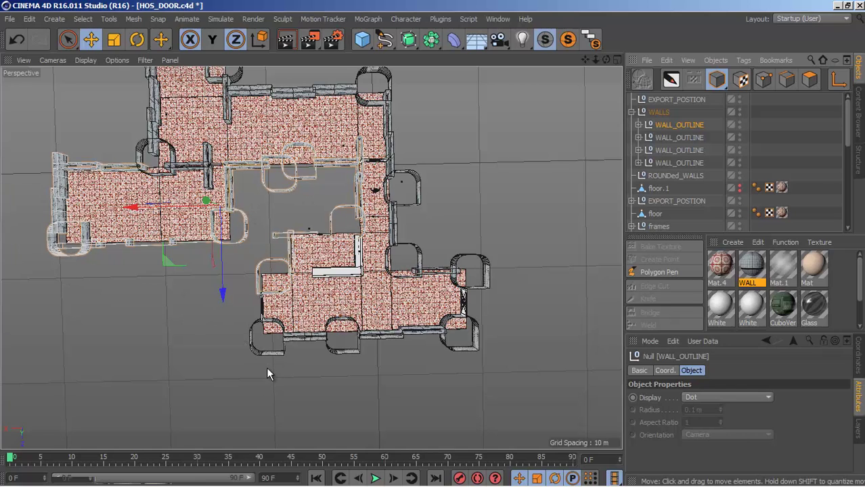
{"action": "left_click", "coordinate": [669, 136]}
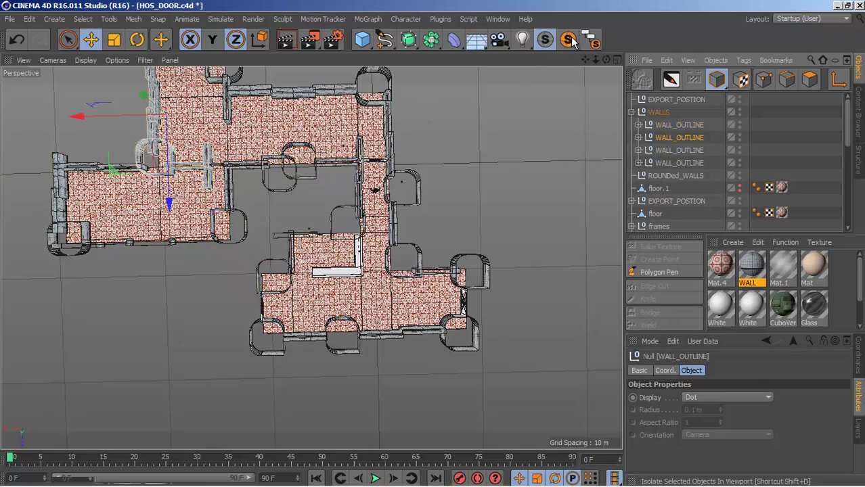
{"action": "left_click_drag", "start_coordinate": [584, 59], "coordinate": [434, 246]}
{"action": "left_click", "coordinate": [679, 149]}
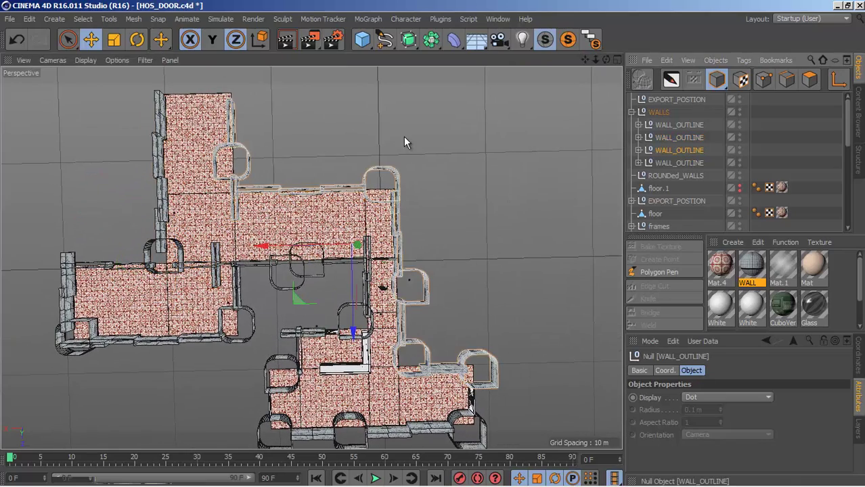
{"action": "left_click", "coordinate": [681, 163]}
{"action": "left_click_drag", "start_coordinate": [585, 61], "coordinate": [432, 245]}
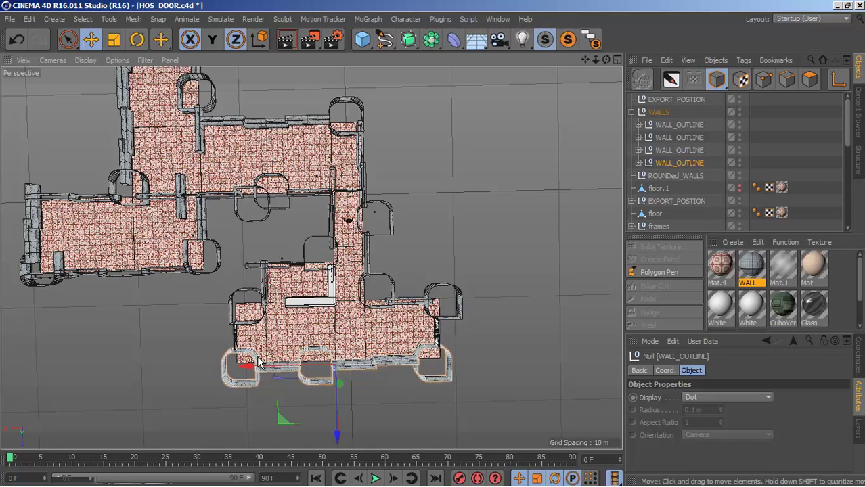
Group the last WALL_OUTLINE under a new null, and move it back out of that null within WALLS.
{"action": "left_click_drag", "start_coordinate": [606, 60], "coordinate": [338, 235]}
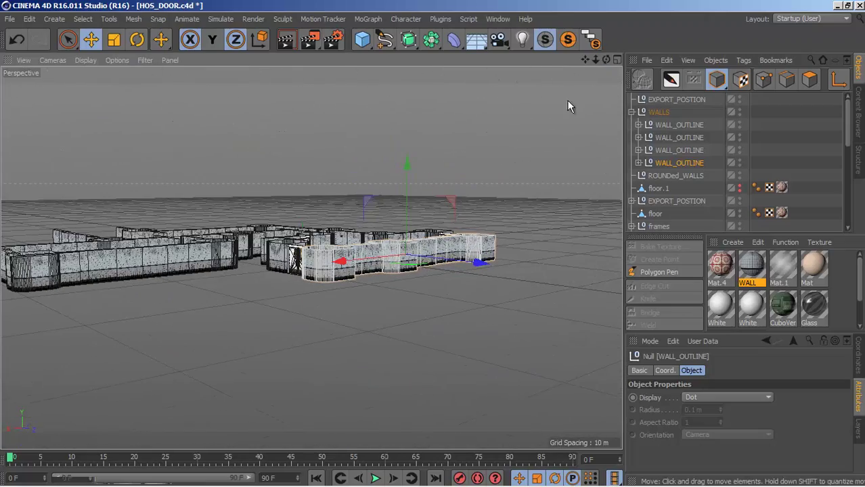
{"action": "left_click_drag", "start_coordinate": [595, 63], "coordinate": [435, 191]}
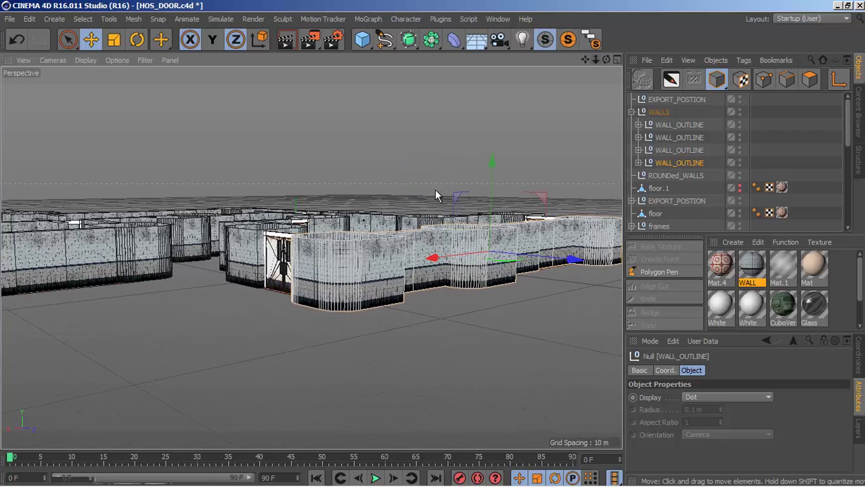
{"action": "right_click", "coordinate": [389, 266]}
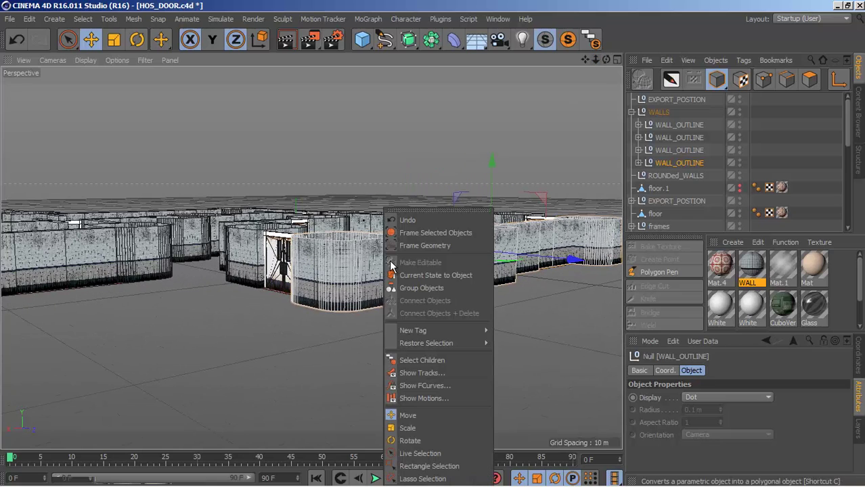
{"action": "left_click", "coordinate": [420, 289]}
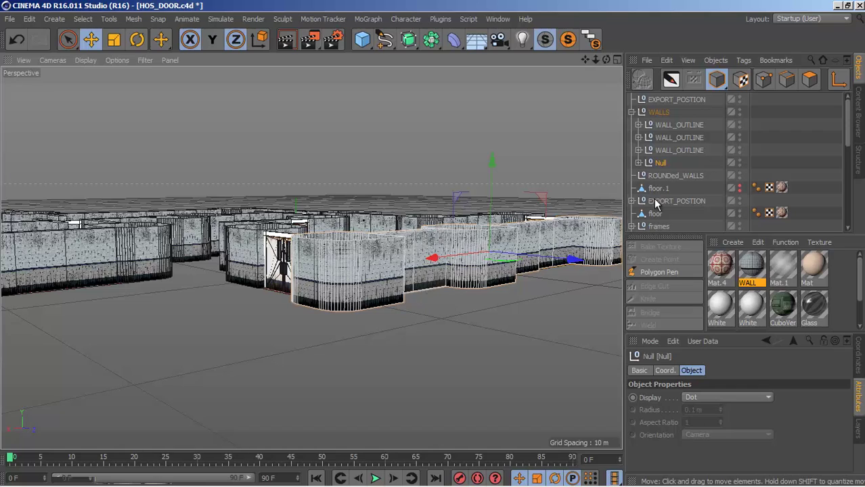
{"action": "left_click", "coordinate": [638, 163]}
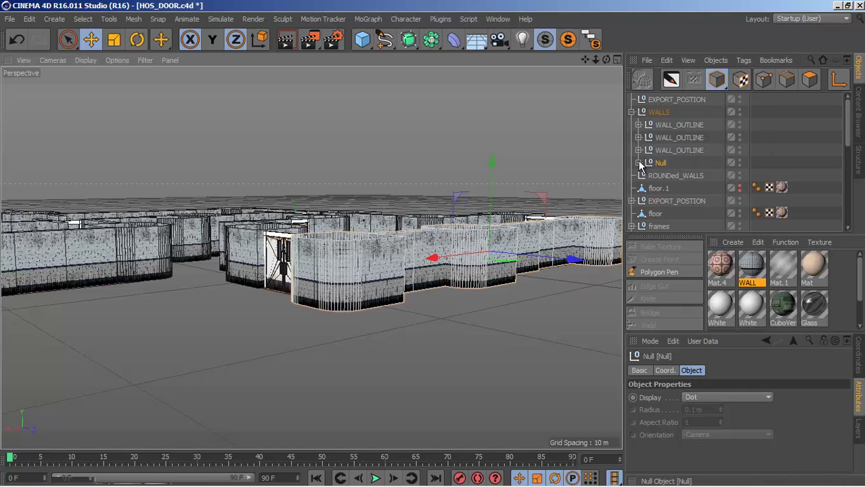
{"action": "left_click_drag", "start_coordinate": [687, 177], "coordinate": [686, 156]}
Copy the first WALL_OUTLINE group out of WALLS, placing the copy directly below the top EXPORT_POSTION null.
{"action": "left_click_drag", "start_coordinate": [605, 61], "coordinate": [438, 252]}
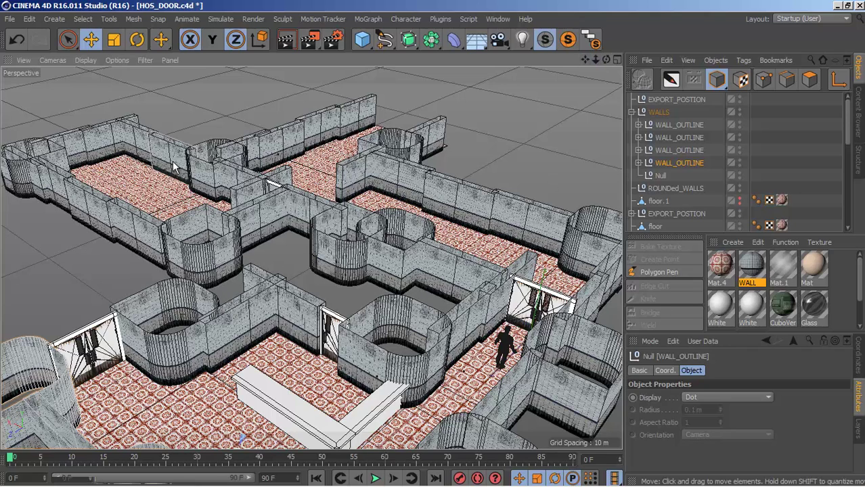
{"action": "left_click", "coordinate": [690, 128]}
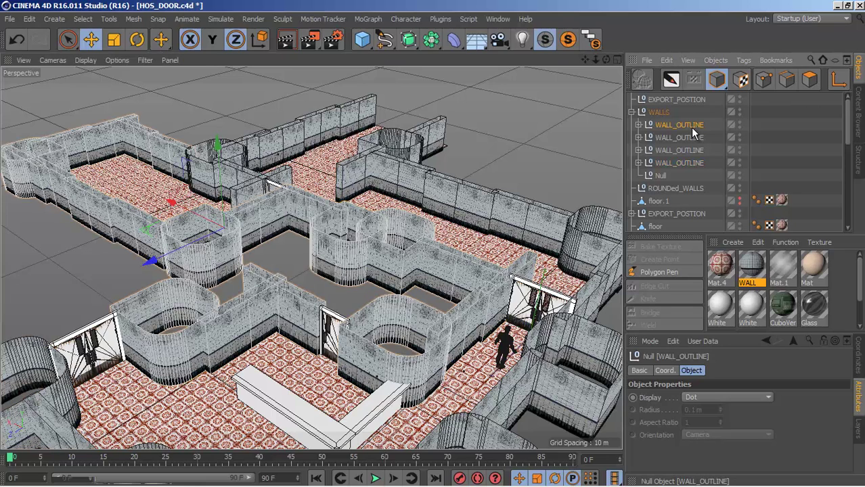
{"action": "left_click_drag", "start_coordinate": [697, 114], "coordinate": [691, 103]}
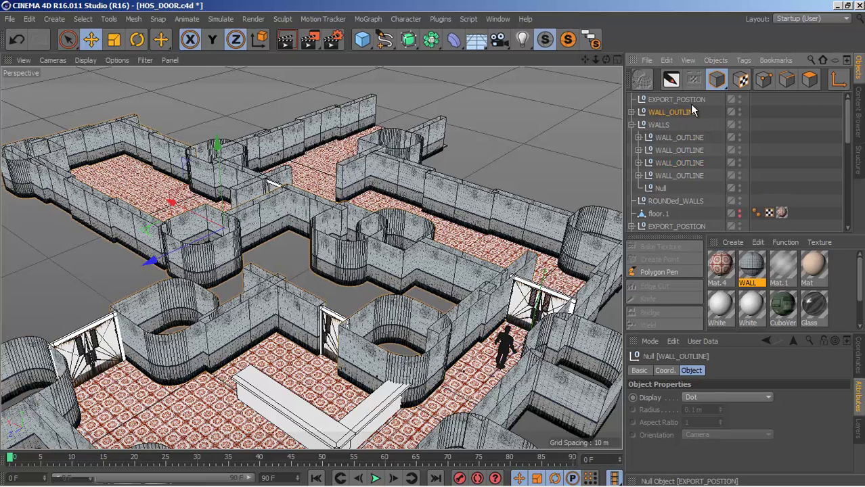
Inspect individual wall cubes inside the original WALL_OUTLINE, as well as the EXPORT_POSTION null and the copied WALL_OUTLINE group.
{"action": "left_click", "coordinate": [660, 138]}
{"action": "left_click", "coordinate": [638, 137]}
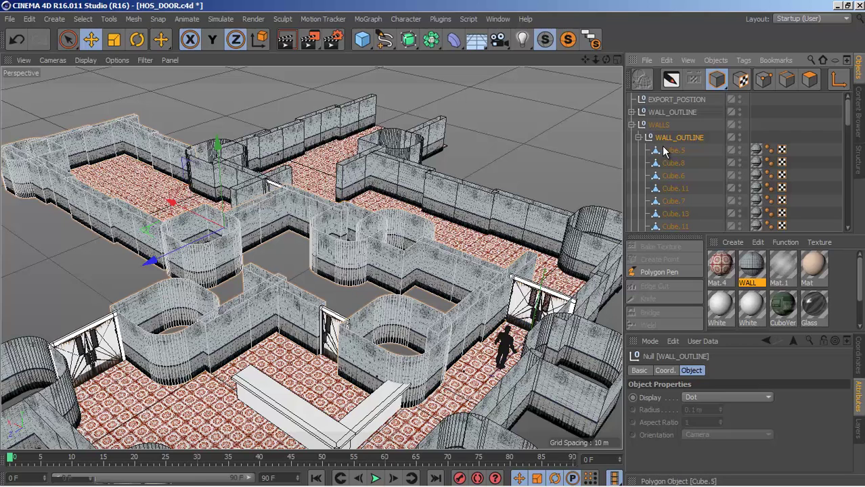
{"action": "left_click", "coordinate": [673, 163]}
{"action": "left_click", "coordinate": [668, 176]}
{"action": "left_click", "coordinate": [674, 188]}
{"action": "left_click", "coordinate": [637, 137]}
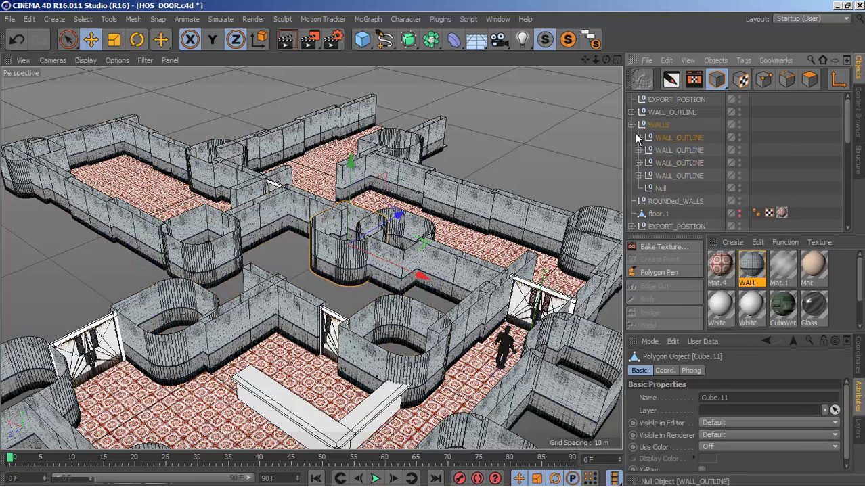
{"action": "left_click", "coordinate": [631, 125]}
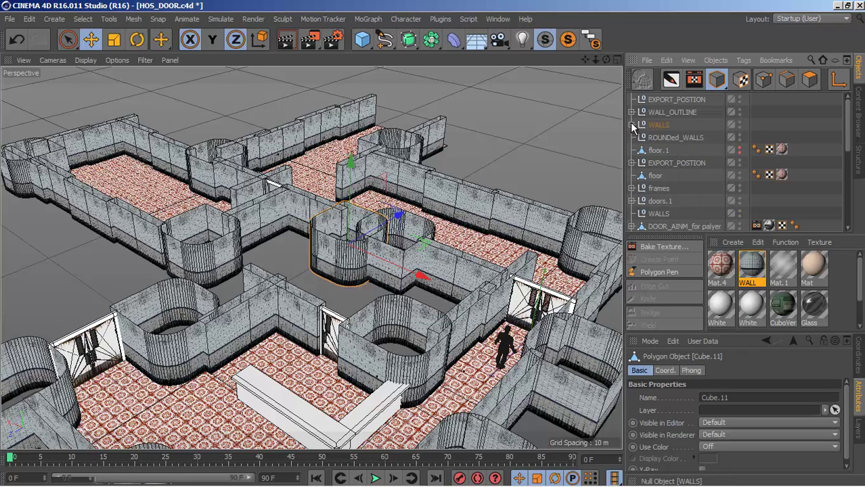
{"action": "left_click", "coordinate": [673, 99]}
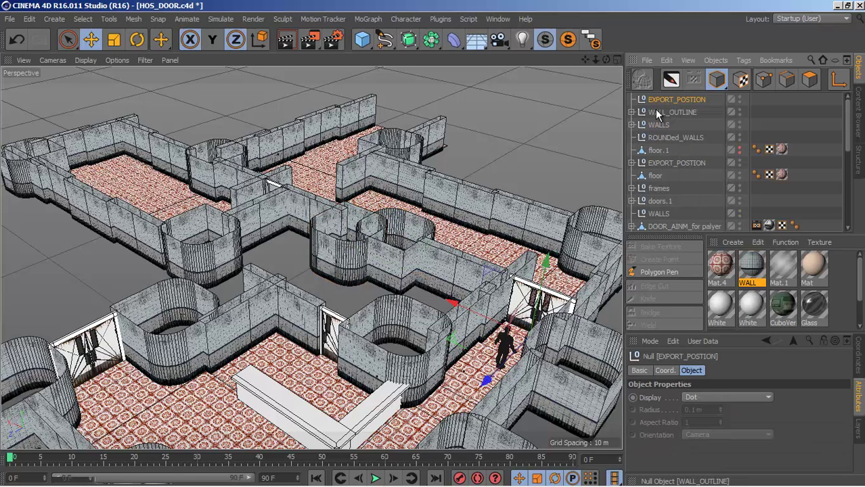
{"action": "left_click", "coordinate": [657, 113]}
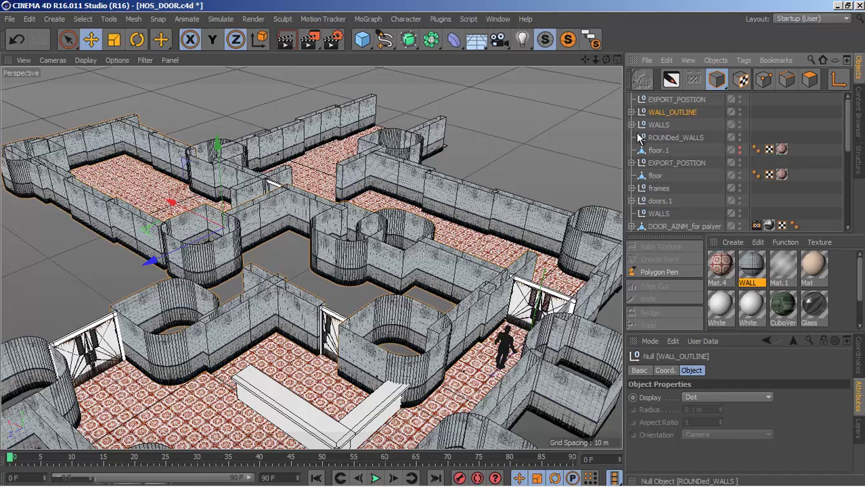
Copy the second WALL_OUTLINE group out of WALLS, placing it between the first copy and the WALLS group.
{"action": "left_click", "coordinate": [630, 125]}
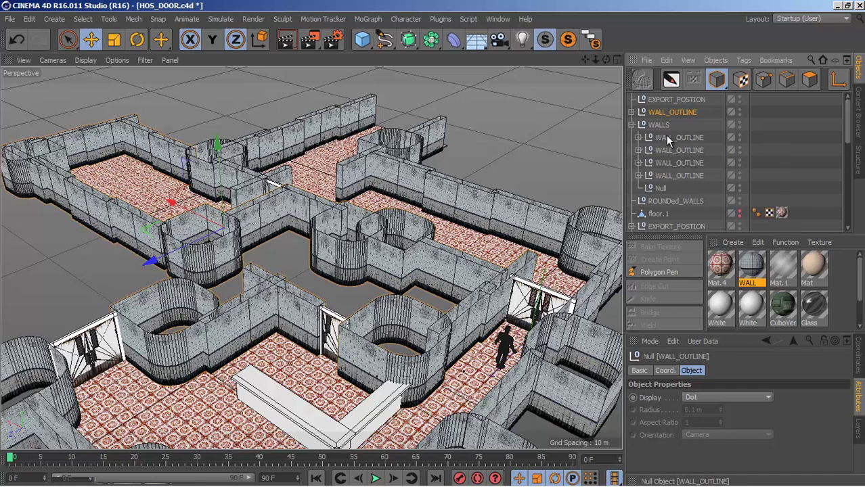
{"action": "left_click", "coordinate": [666, 150]}
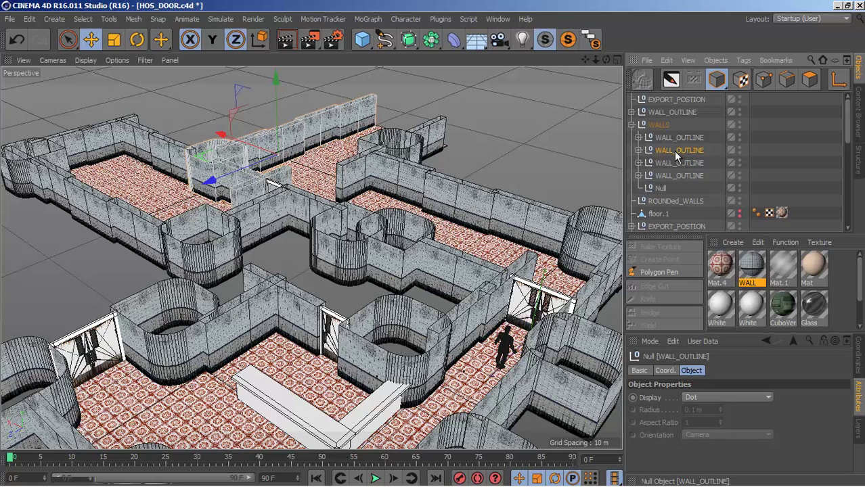
{"action": "left_click_drag", "start_coordinate": [675, 156], "coordinate": [683, 122], "text": "ctrl"}
{"action": "left_click", "coordinate": [631, 137]}
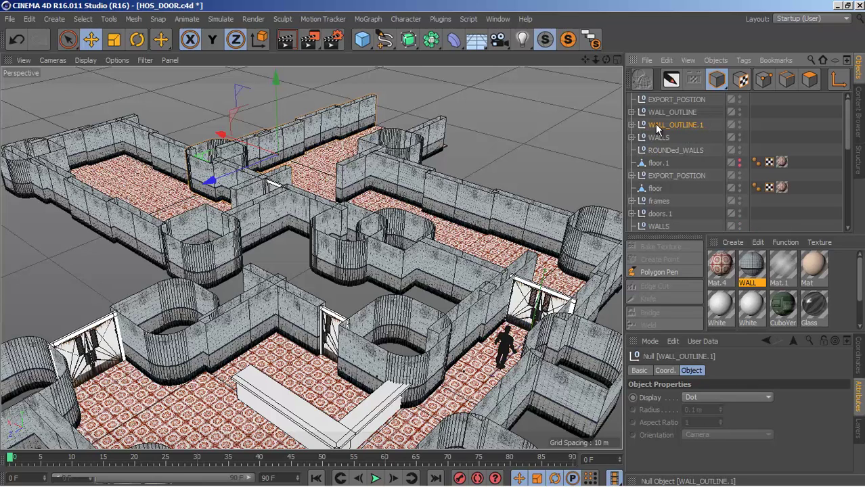
Merge the second copied wall group and all its children into one polygon object with Connect Objects + Delete.
{"action": "right_click", "coordinate": [677, 127]}
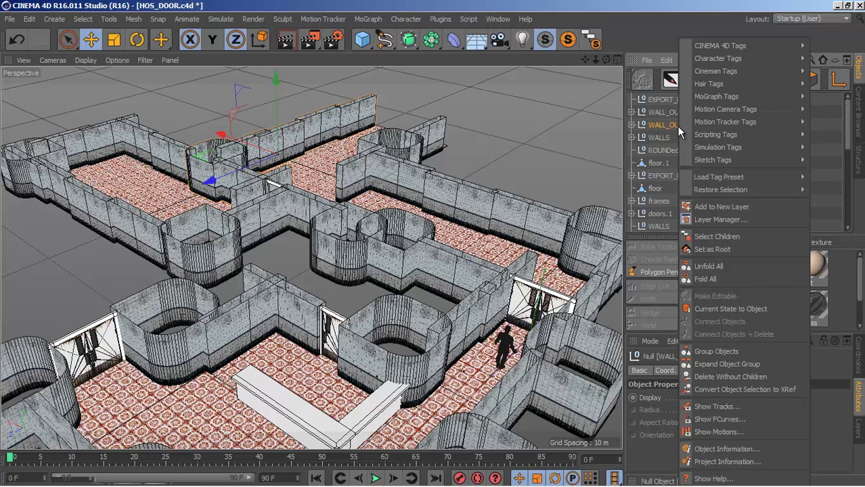
{"action": "left_click", "coordinate": [725, 236]}
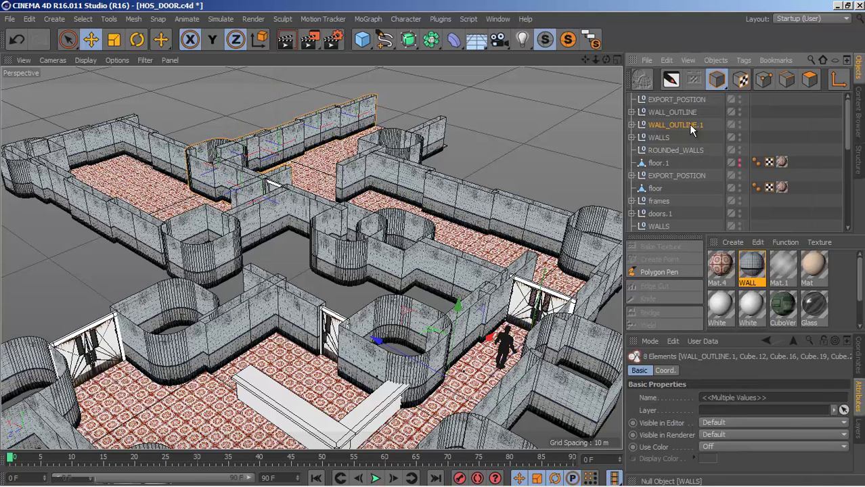
{"action": "right_click", "coordinate": [691, 127]}
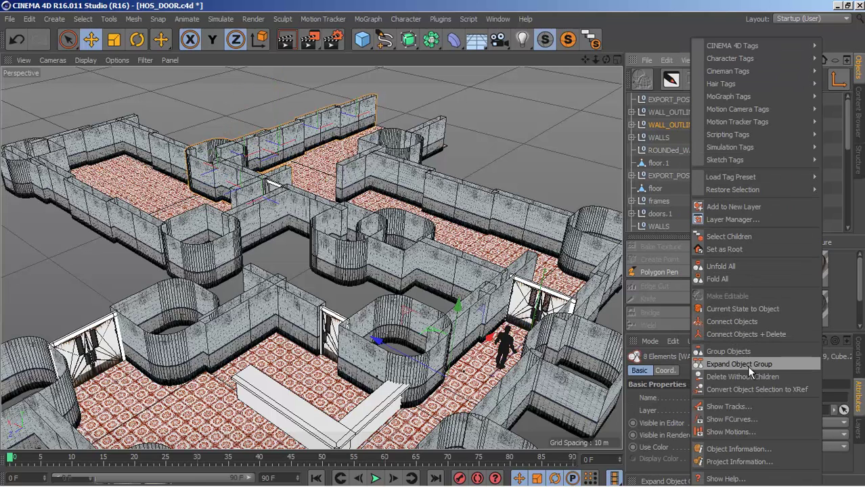
{"action": "left_click", "coordinate": [750, 334]}
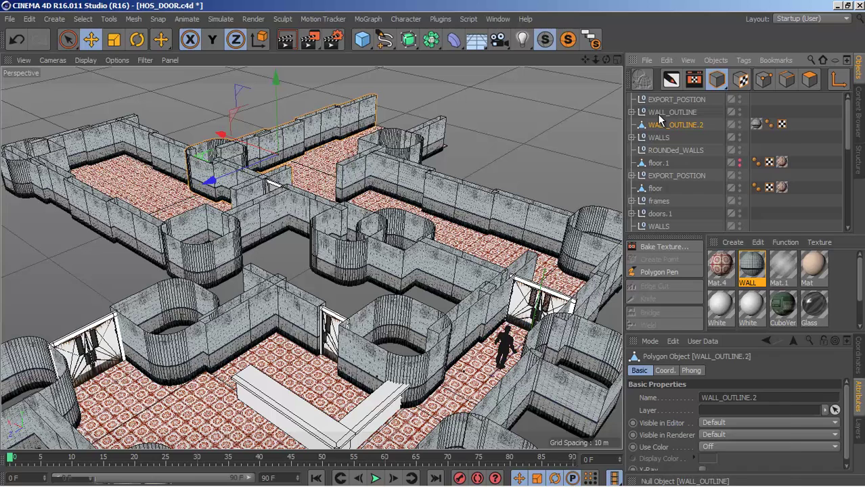
Merge the first copied WALL_OUTLINE group and its children with Connect Objects + Delete, and nest both merged walls under the top EXPORT_POSTION null.
{"action": "right_click", "coordinate": [660, 123]}
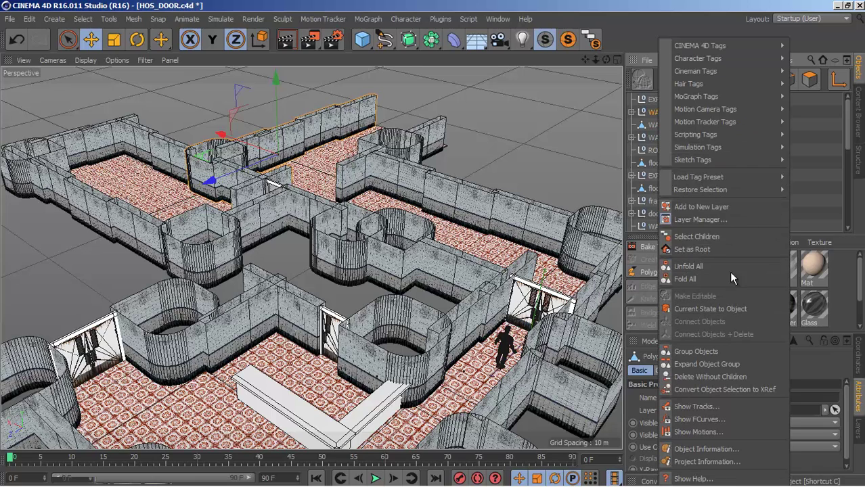
{"action": "left_click", "coordinate": [724, 236]}
{"action": "right_click", "coordinate": [676, 123]}
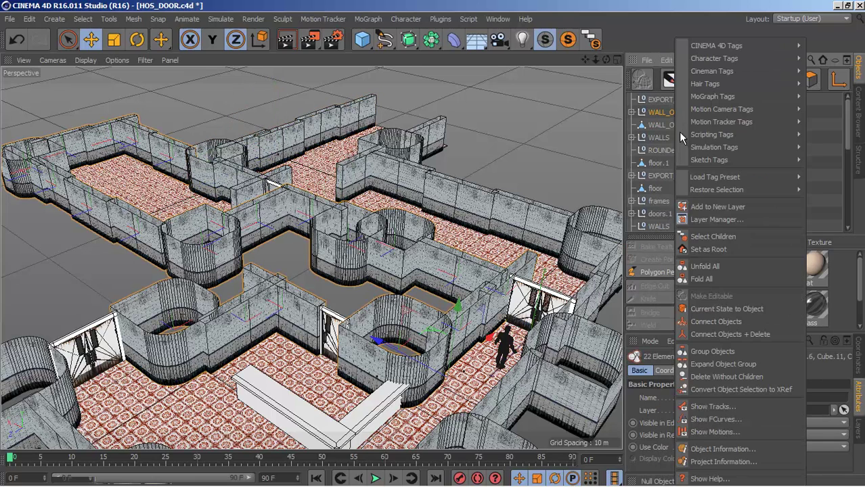
{"action": "left_click", "coordinate": [729, 336]}
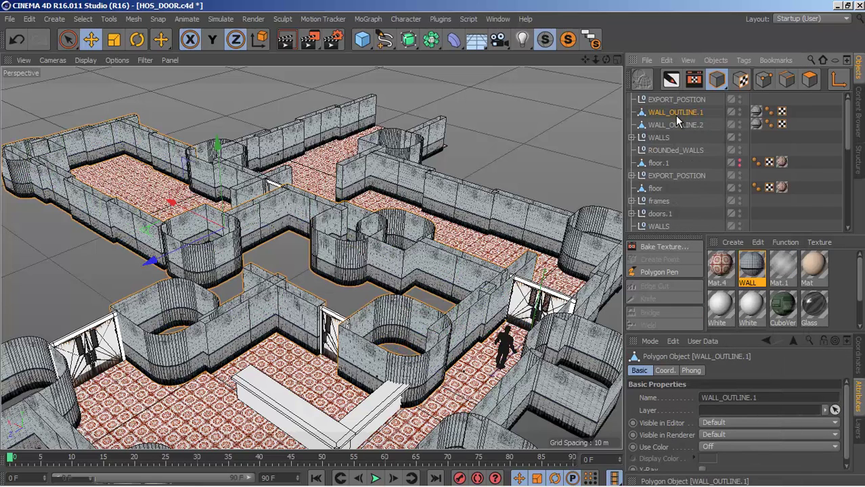
{"action": "left_click_drag", "start_coordinate": [709, 124], "coordinate": [674, 100]}
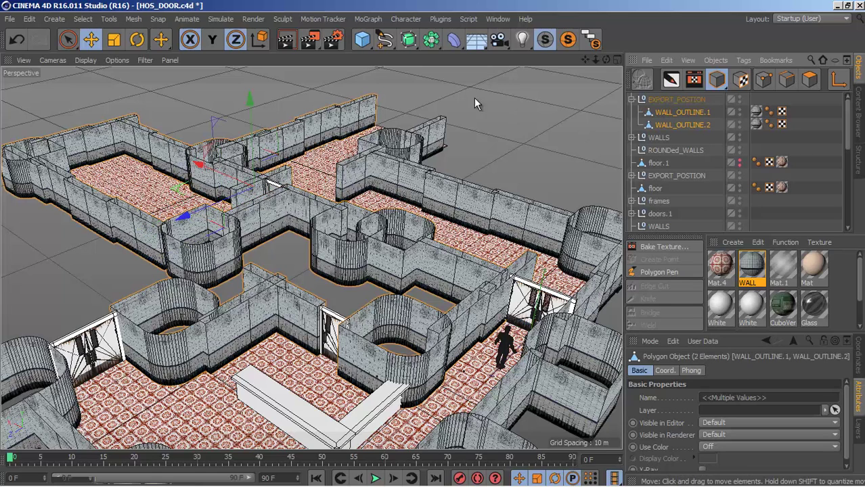
{"action": "left_click", "coordinate": [55, 19]}
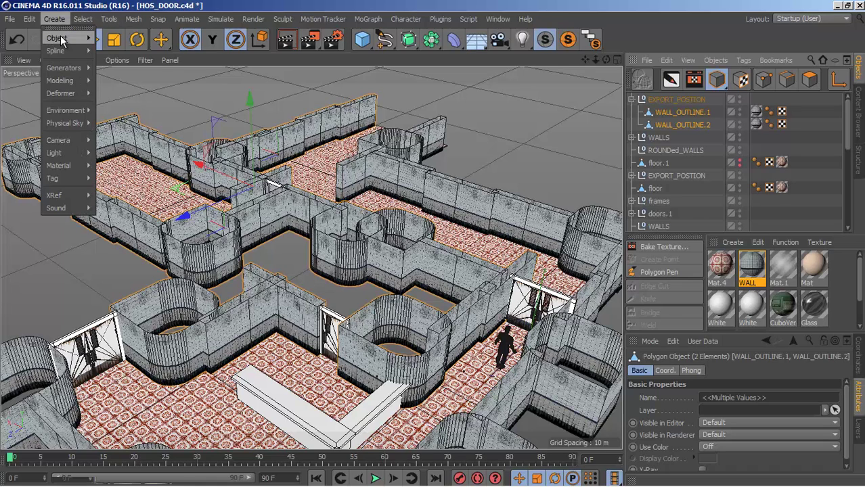
{"action": "mouse_move", "coordinate": [59, 40]}
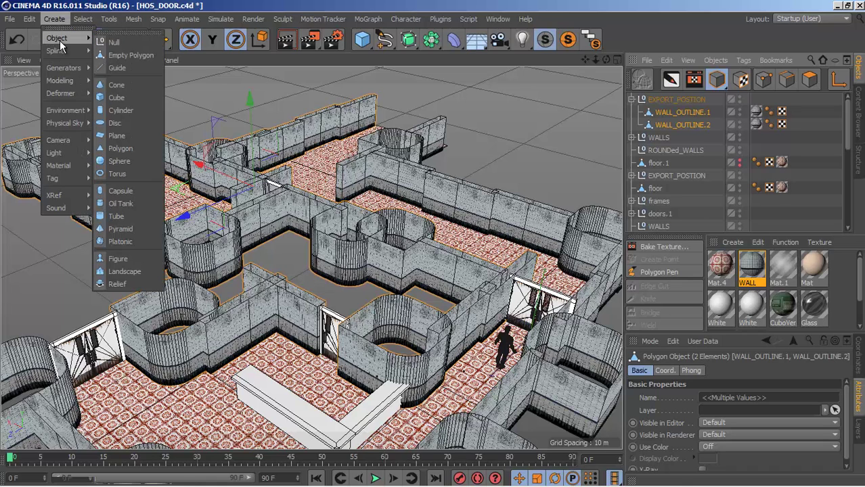
{"action": "left_click", "coordinate": [114, 42]}
{"action": "left_click_drag", "start_coordinate": [595, 60], "coordinate": [432, 244]}
{"action": "scroll", "coordinate": [434, 247], "scroll_direction": "up", "scroll_amount": 6}
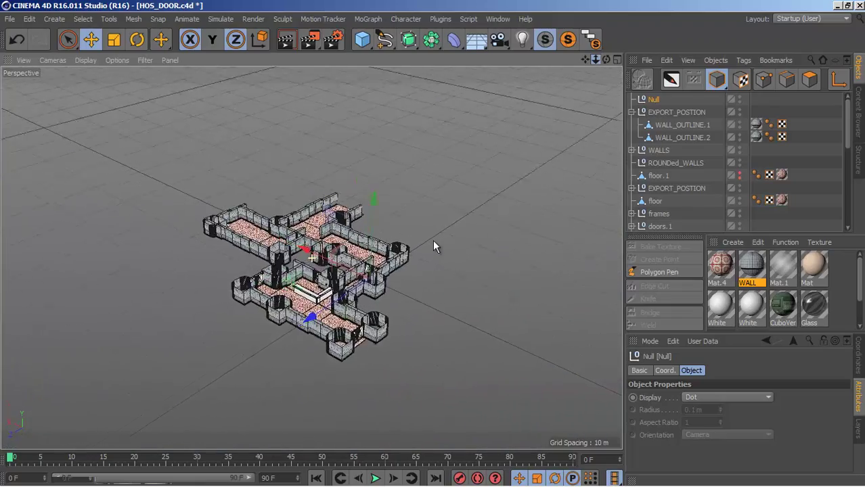
{"action": "left_click", "coordinate": [653, 100]}
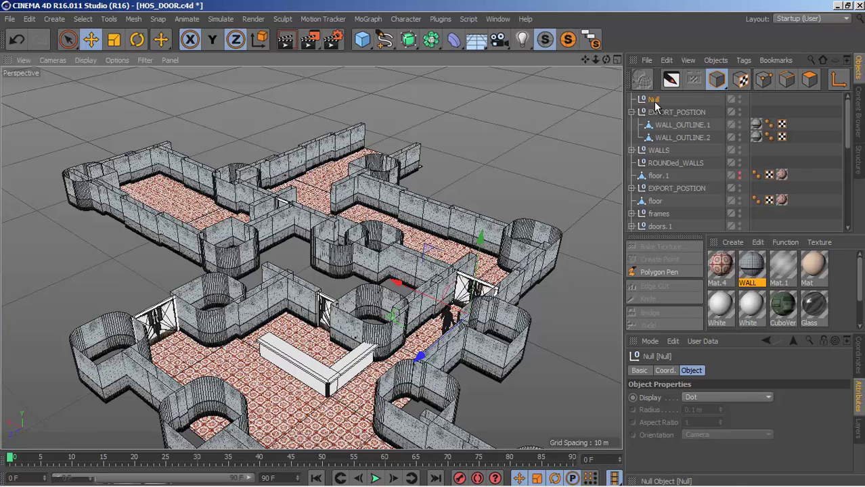
{"action": "key", "text": "Delete"}
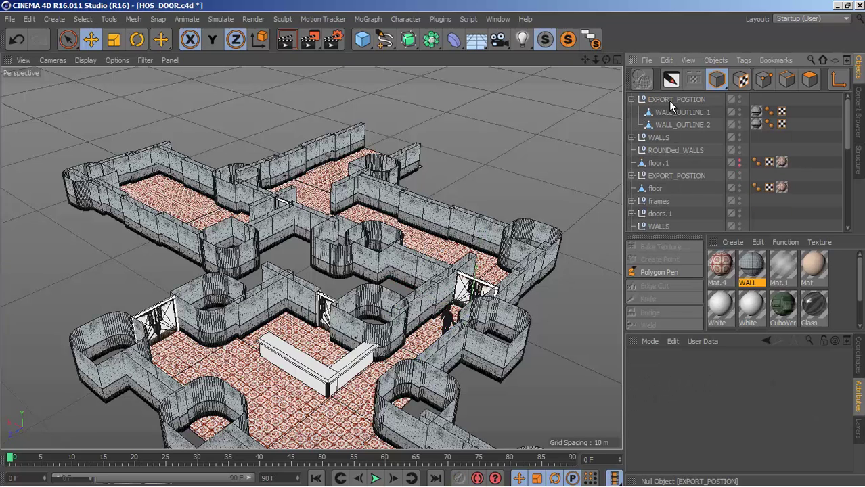
Remove everything from the scene except the top EXPORT_POSTION null with its two merged walls, and check each remaining wall object.
{"action": "left_click", "coordinate": [673, 99]}
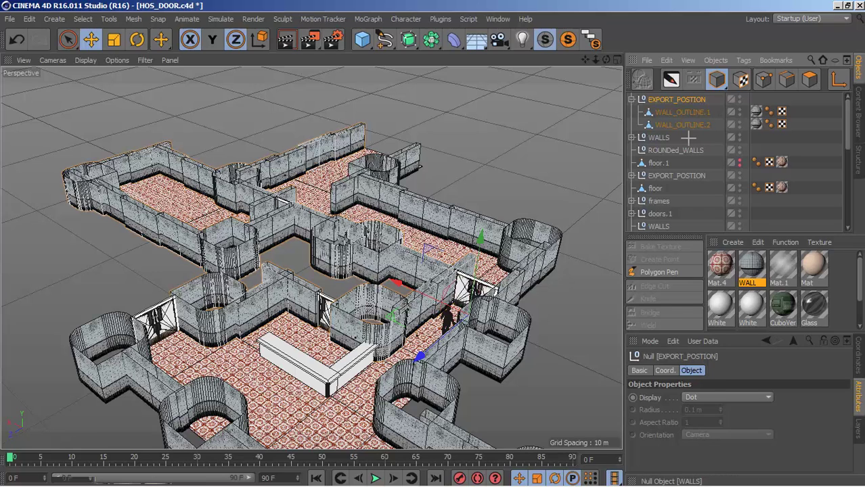
{"action": "scroll", "coordinate": [677, 163], "scroll_direction": "down", "scroll_amount": 10}
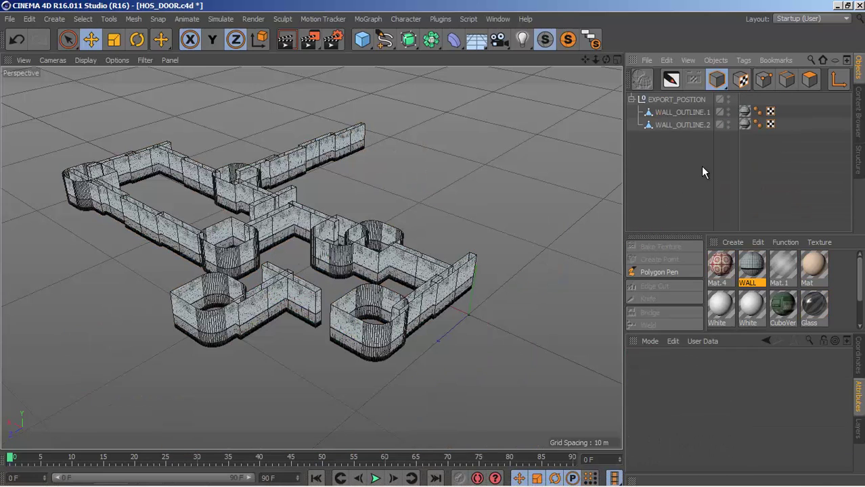
{"action": "left_click", "coordinate": [682, 111]}
{"action": "left_click", "coordinate": [692, 127]}
{"action": "left_click", "coordinate": [691, 114]}
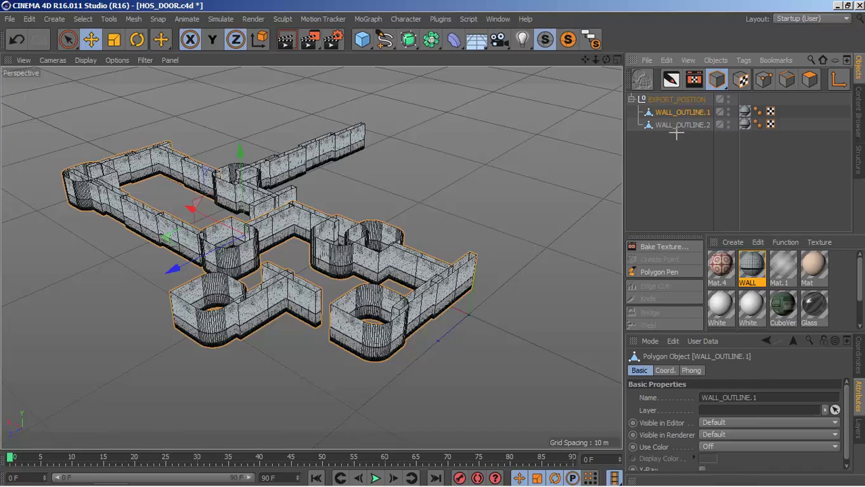
{"action": "left_click", "coordinate": [686, 230]}
Export EXPORT_POSTION and both walls as FBX version 7.4 (2014), overwriting WALLS2.fbx in the HOSTPIAL GAME folder of TUTORIAL_LEVEL.
{"action": "left_click_drag", "start_coordinate": [706, 154], "coordinate": [636, 99]}
{"action": "left_click", "coordinate": [10, 19]}
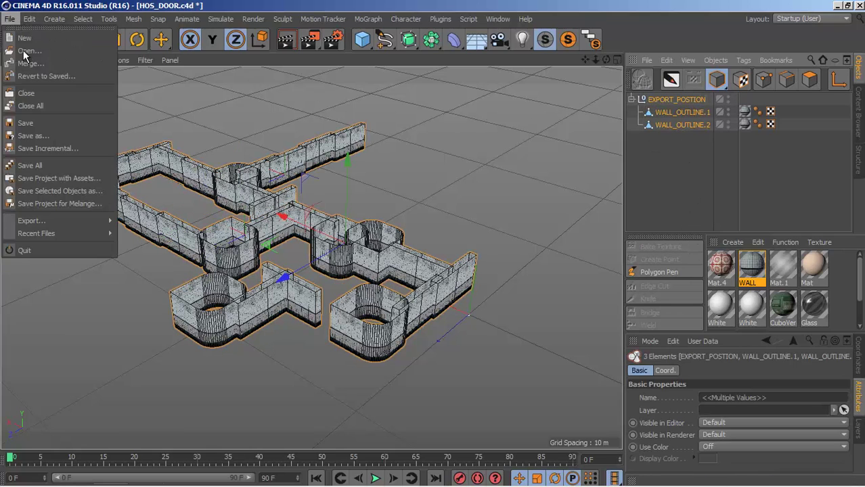
{"action": "mouse_move", "coordinate": [95, 223]}
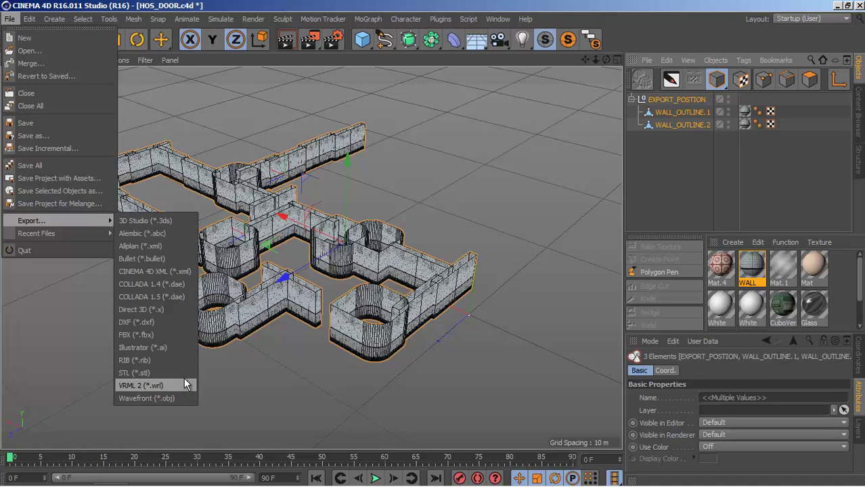
{"action": "left_click", "coordinate": [184, 335]}
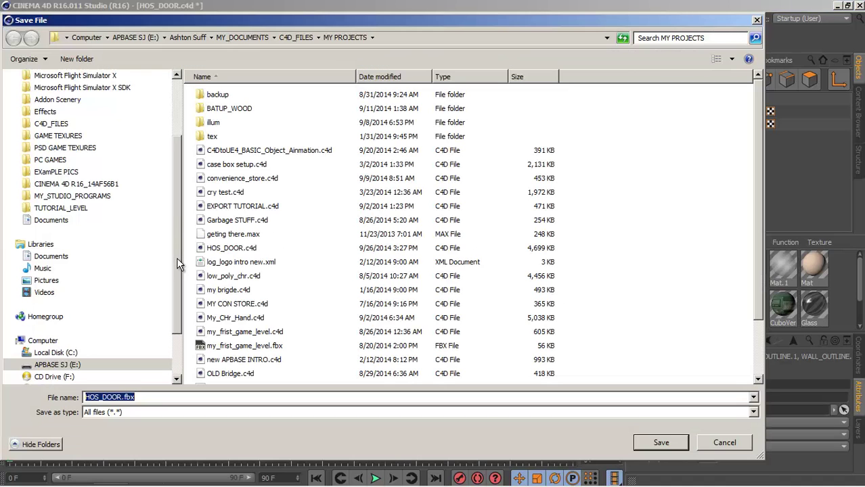
{"action": "scroll", "coordinate": [177, 257], "scroll_direction": "up", "scroll_amount": 3}
{"action": "left_click", "coordinate": [67, 301]}
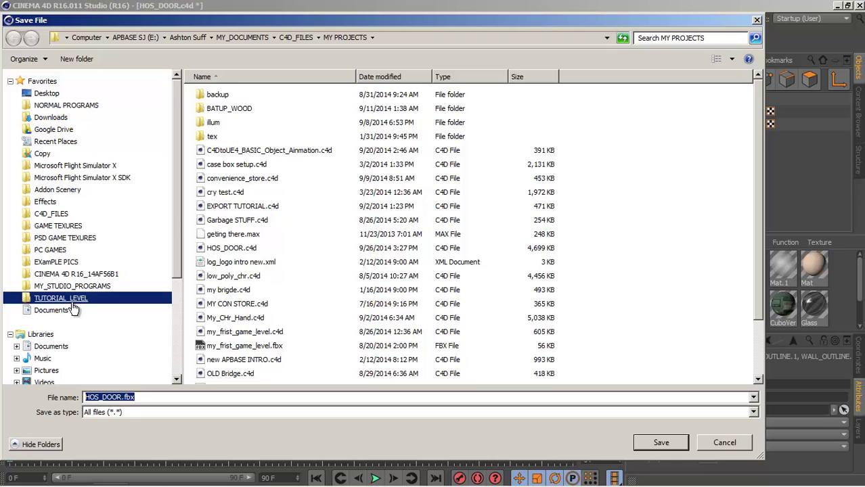
{"action": "double_click", "coordinate": [238, 99]}
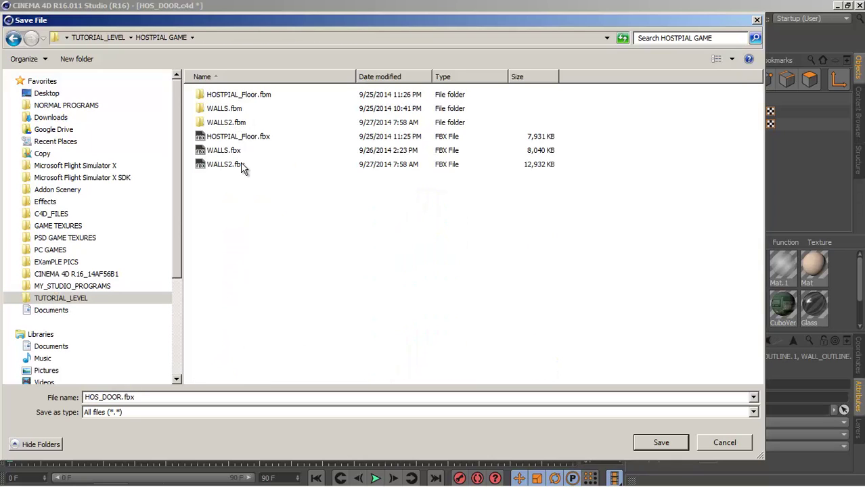
{"action": "left_click", "coordinate": [218, 167]}
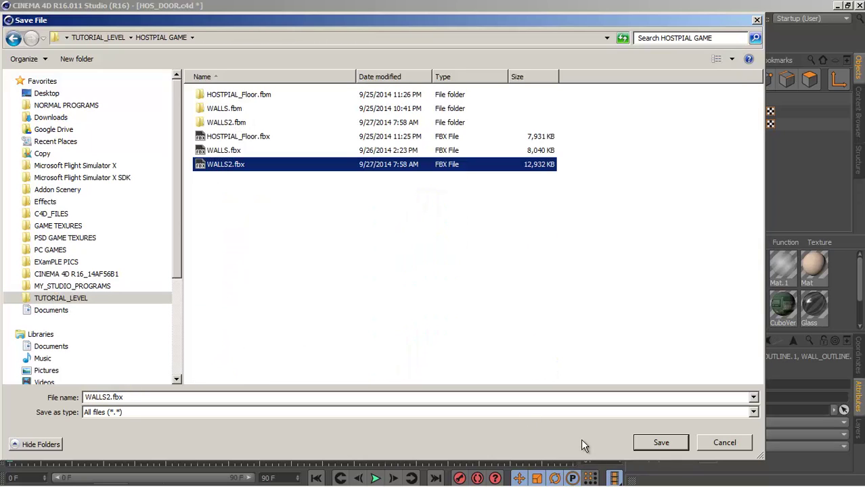
{"action": "left_click", "coordinate": [660, 443]}
{"action": "left_click", "coordinate": [474, 256]}
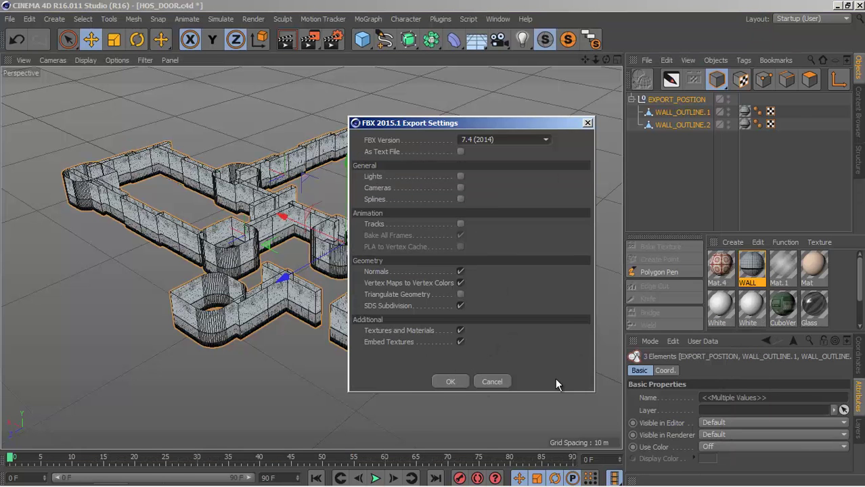
{"action": "left_click", "coordinate": [450, 381]}
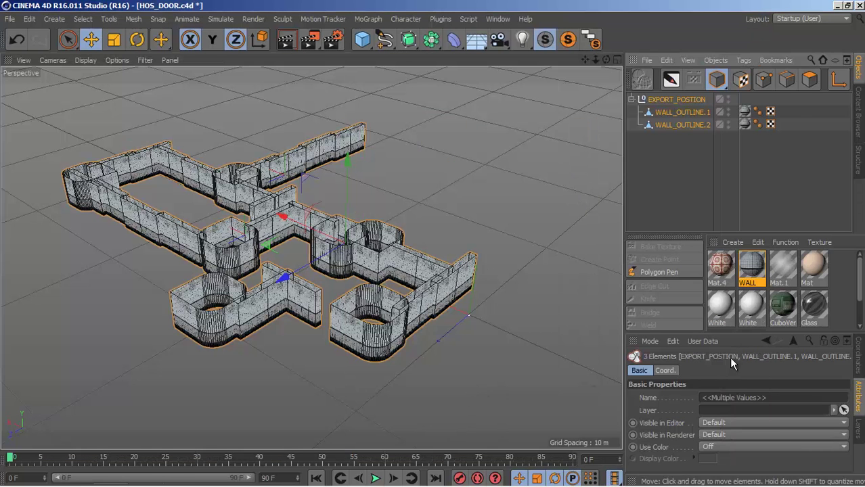
Switch to Unreal Editor and examine the walls and floor already placed in the Example_Map level.
{"action": "left_click", "coordinate": [838, 6]}
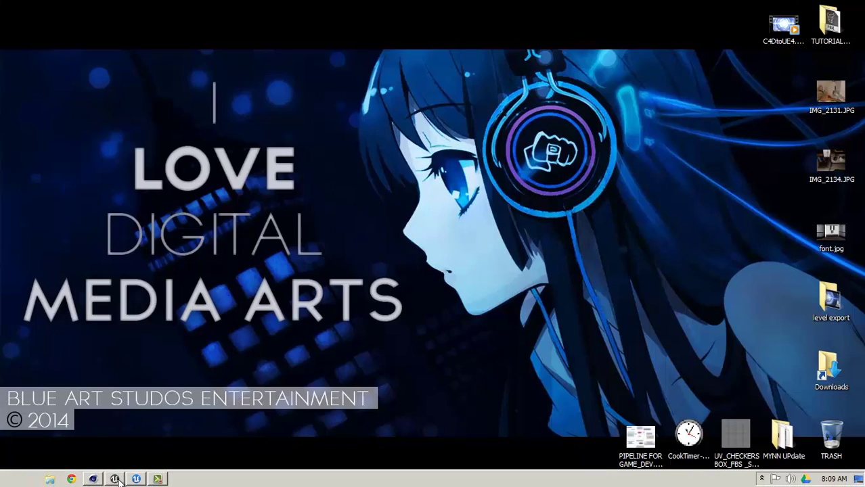
{"action": "left_click", "coordinate": [115, 479]}
{"action": "right_click_drag", "start_coordinate": [426, 297], "coordinate": [5, 311]}
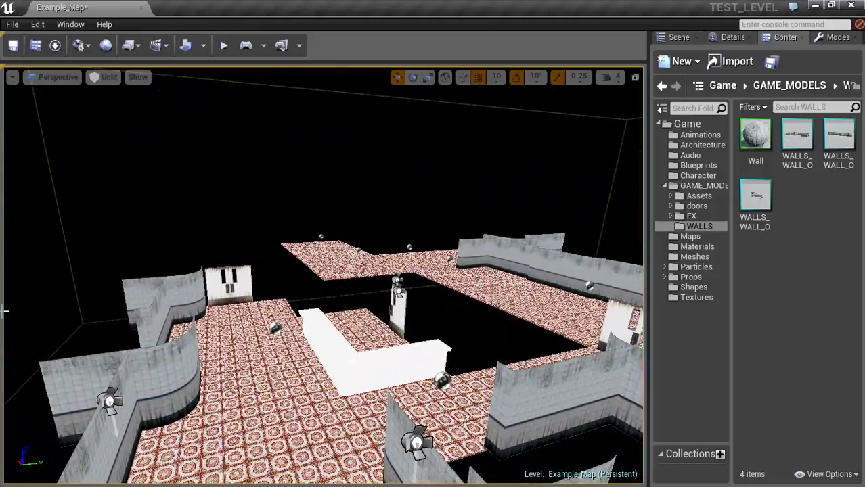
{"action": "key", "text": "w"}
{"action": "right_click_drag", "start_coordinate": [413, 297], "coordinate": [457, 292]}
{"action": "key", "text": "s"}
{"action": "scroll", "coordinate": [457, 292], "scroll_direction": "down", "scroll_amount": 6}
{"action": "scroll", "coordinate": [464, 279], "scroll_direction": "up", "scroll_amount": 5}
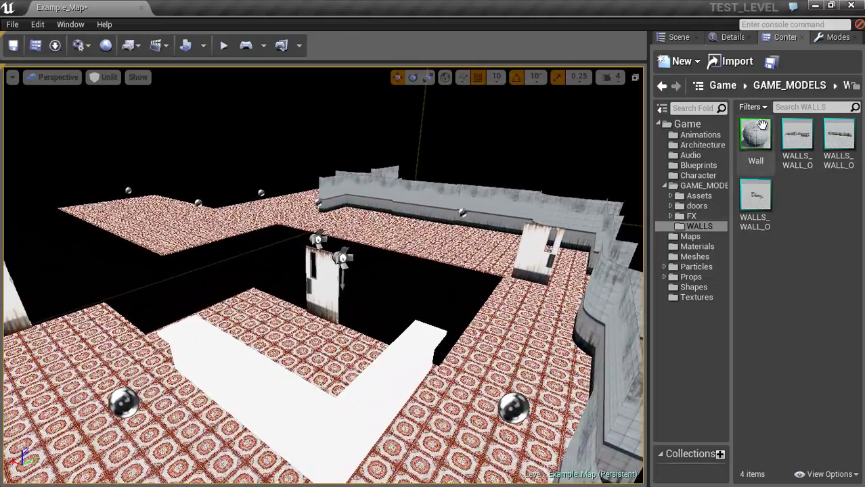
Import all of WALLS2.fbx as static meshes into the WALLS folder, keeping Import Normals and leaving Combine Meshes off.
{"action": "left_click", "coordinate": [730, 62]}
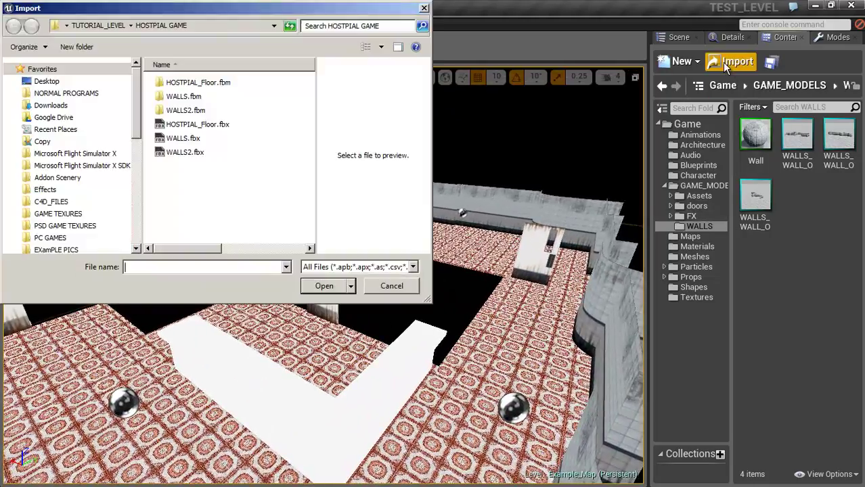
{"action": "left_click", "coordinate": [180, 152]}
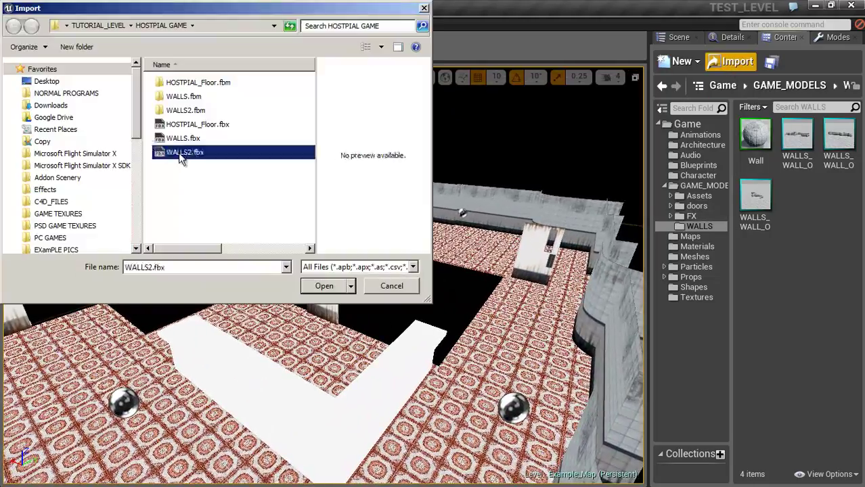
{"action": "left_click", "coordinate": [321, 286]}
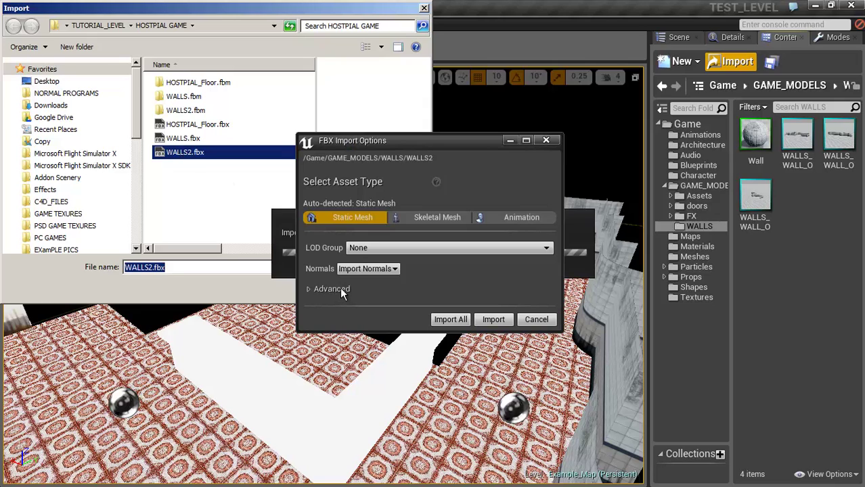
{"action": "left_click", "coordinate": [331, 289]}
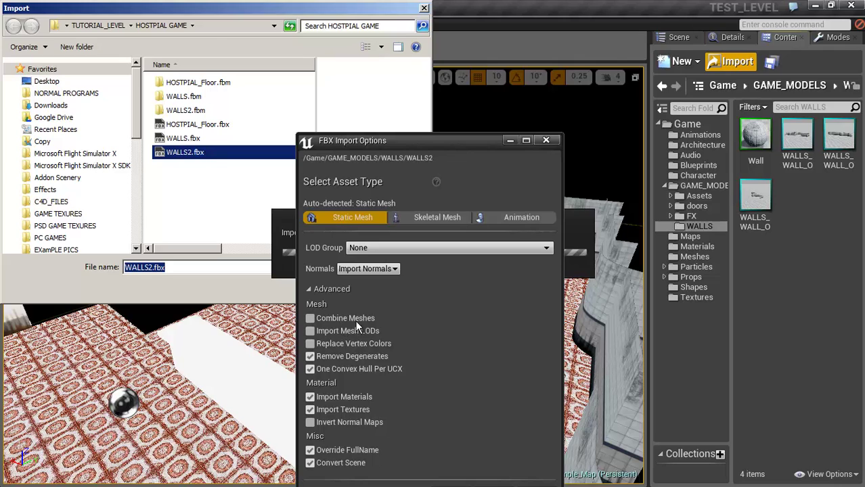
{"action": "left_click", "coordinate": [335, 290]}
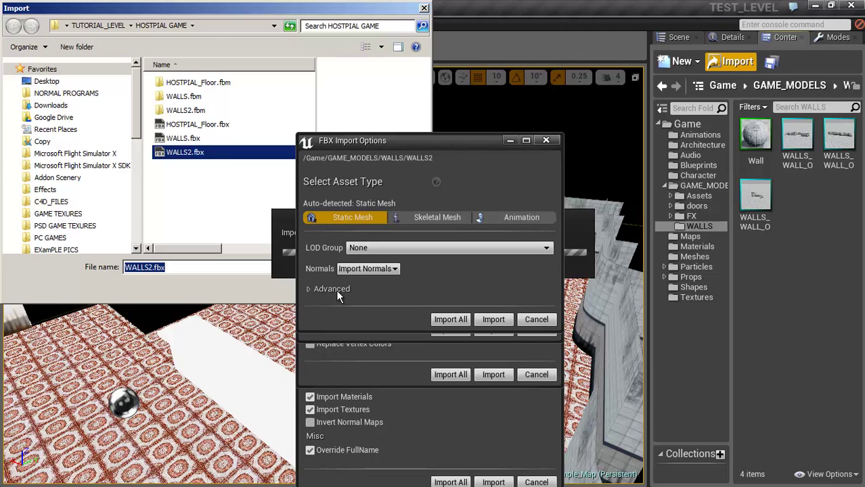
{"action": "left_click", "coordinate": [447, 322]}
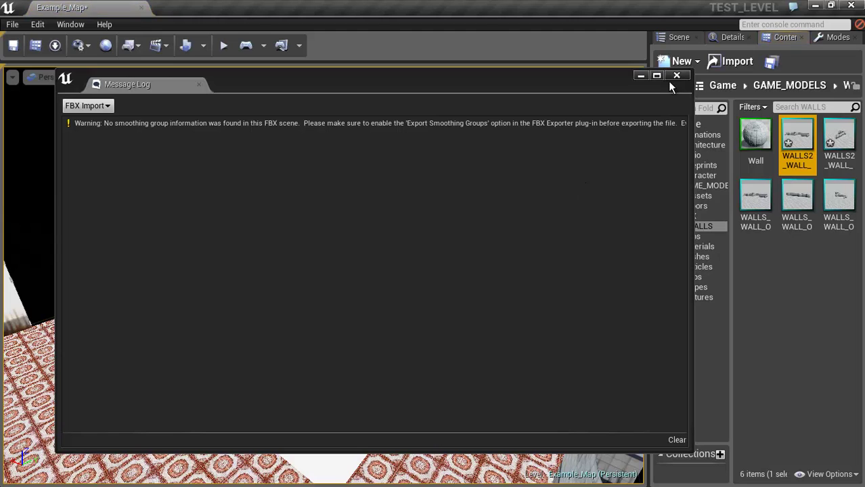
{"action": "left_click", "coordinate": [677, 76]}
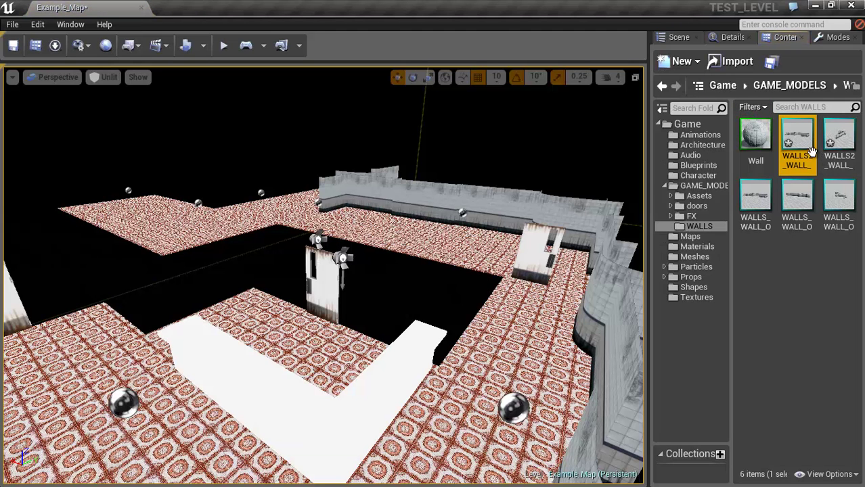
Open both imported WALLS2 meshes in the static mesh editor and inspect the larger wall from several angles.
{"action": "double_click", "coordinate": [846, 145]}
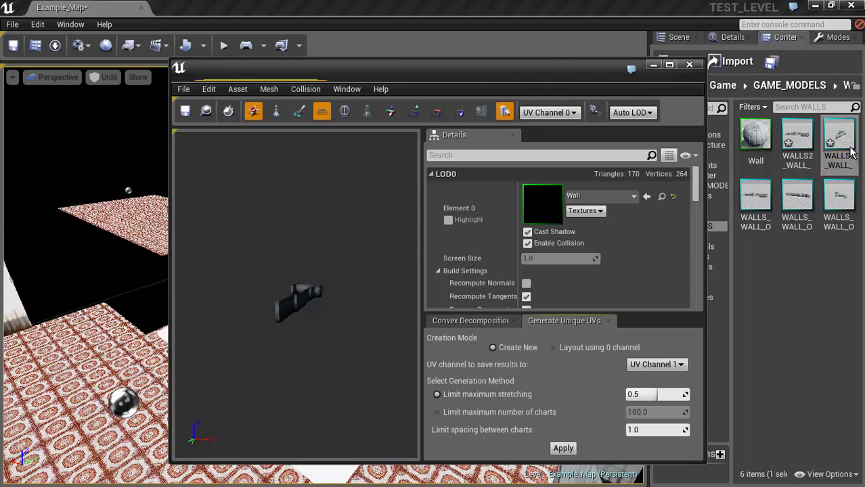
{"action": "double_click", "coordinate": [792, 139]}
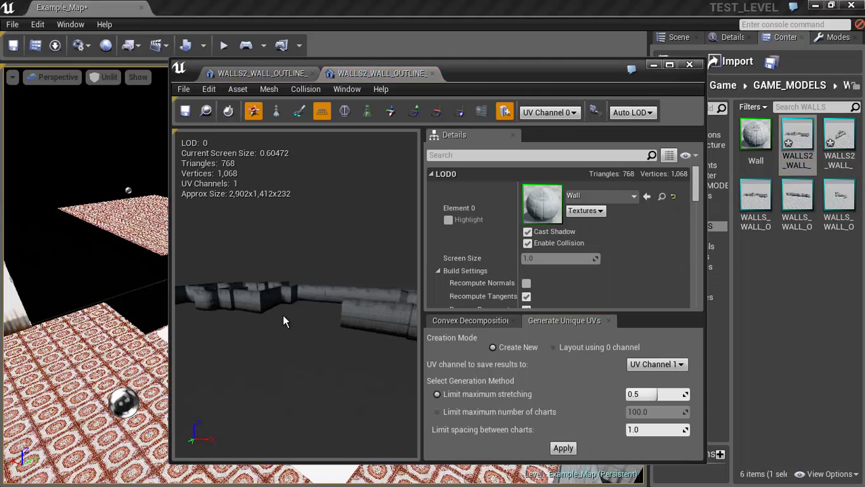
{"action": "left_click_drag", "start_coordinate": [294, 347], "coordinate": [285, 345]}
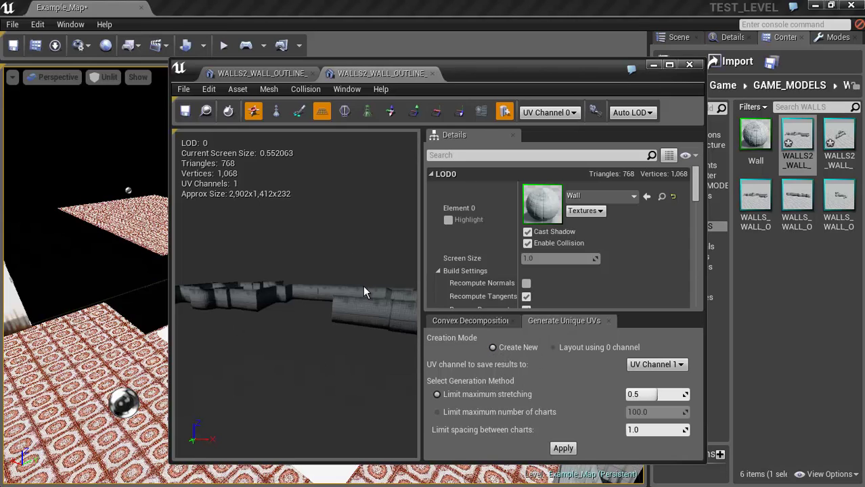
{"action": "left_click_drag", "start_coordinate": [344, 286], "coordinate": [390, 216]}
{"action": "scroll", "coordinate": [390, 215], "scroll_direction": "up", "scroll_amount": 5}
{"action": "scroll", "coordinate": [390, 215], "scroll_direction": "down", "scroll_amount": 3}
{"action": "scroll", "coordinate": [391, 216], "scroll_direction": "down", "scroll_amount": 4}
{"action": "left_click_drag", "start_coordinate": [279, 330], "coordinate": [281, 257]}
{"action": "scroll", "coordinate": [282, 258], "scroll_direction": "down", "scroll_amount": 2}
Generate unique UVs for the larger WALLS2 wall into UV Channel 1 with maximum stretching 0.5, and display its collision.
{"action": "left_click", "coordinate": [562, 448]}
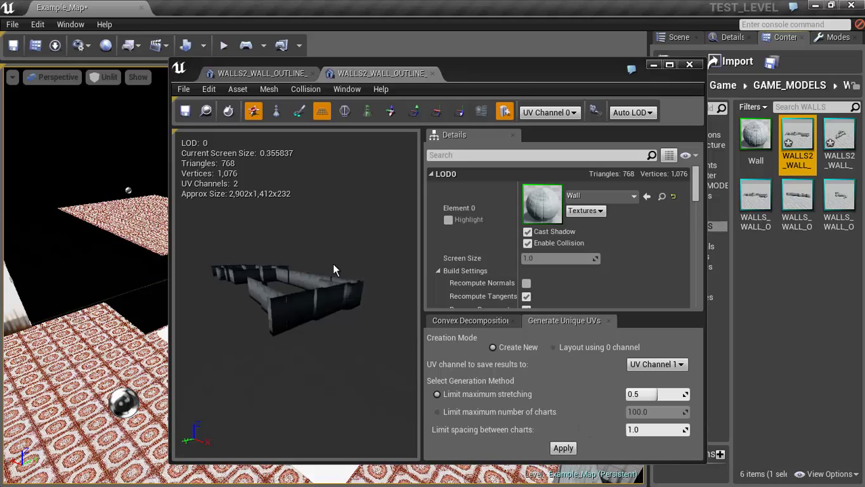
{"action": "left_click", "coordinate": [365, 113]}
{"action": "left_click_drag", "start_coordinate": [342, 333], "coordinate": [418, 356]}
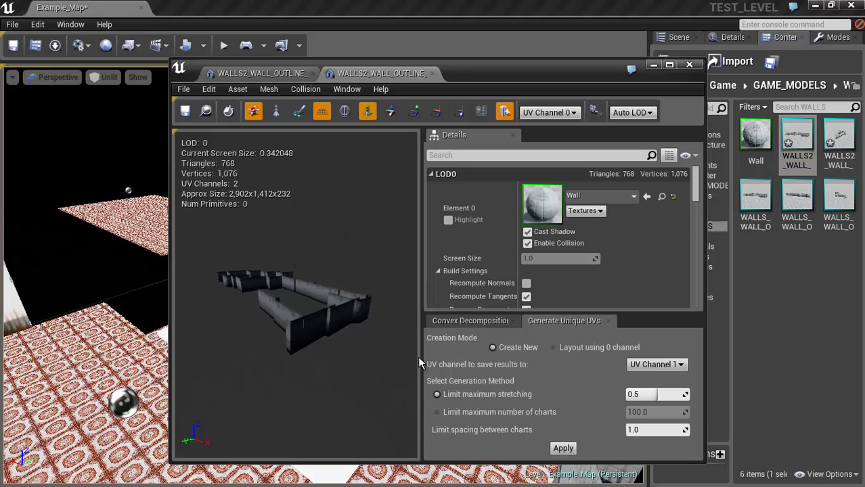
Generate Auto Convex Collision for the larger WALLS2 wall with Max Hulls set to 24, and inspect how the hulls fit the mesh.
{"action": "left_click", "coordinate": [305, 88]}
{"action": "left_click", "coordinate": [343, 275]}
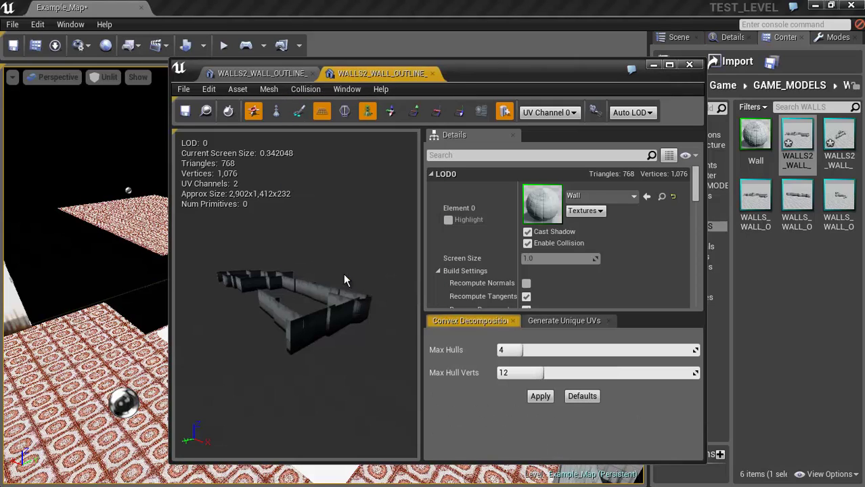
{"action": "left_click_drag", "start_coordinate": [504, 349], "coordinate": [825, 360]}
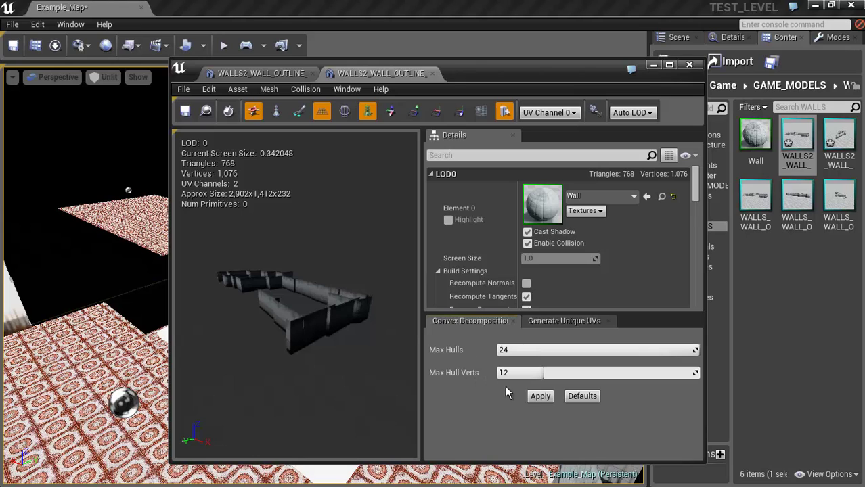
{"action": "left_click", "coordinate": [540, 397]}
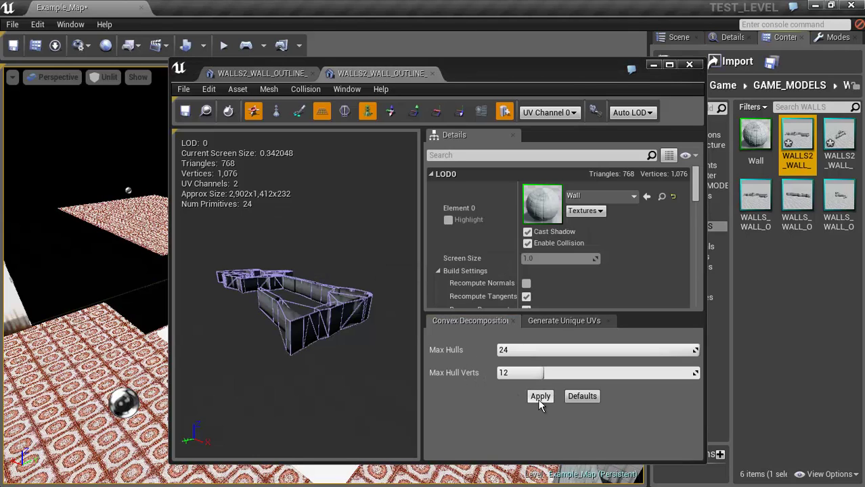
{"action": "middle_click_drag", "start_coordinate": [280, 364], "coordinate": [92, 0]}
{"action": "scroll", "coordinate": [244, 282], "scroll_direction": "up", "scroll_amount": 8}
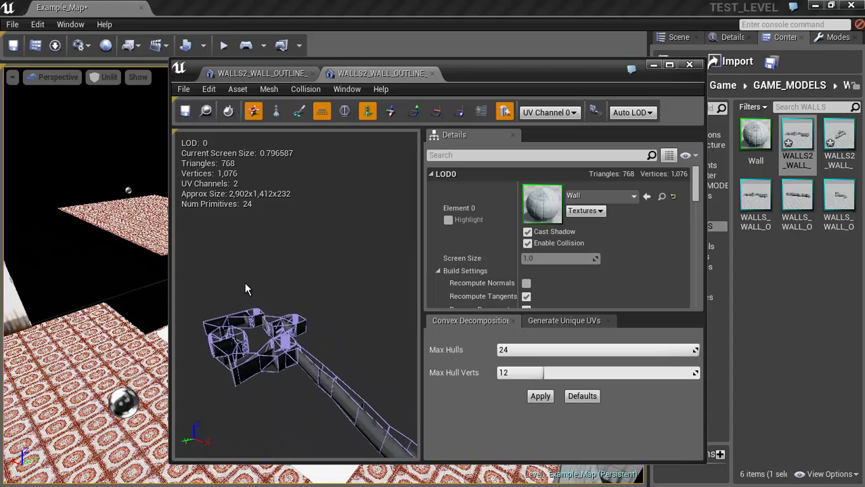
{"action": "left_click_drag", "start_coordinate": [271, 310], "coordinate": [246, 313]}
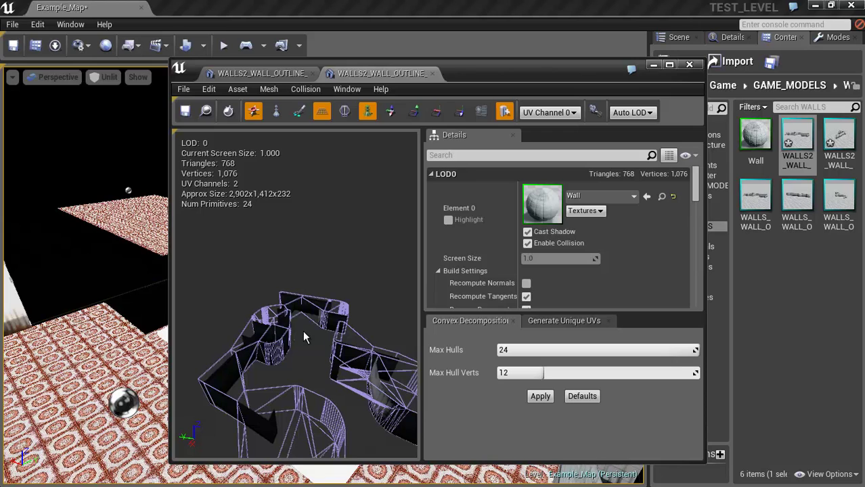
{"action": "left_click_drag", "start_coordinate": [309, 333], "coordinate": [188, 284]}
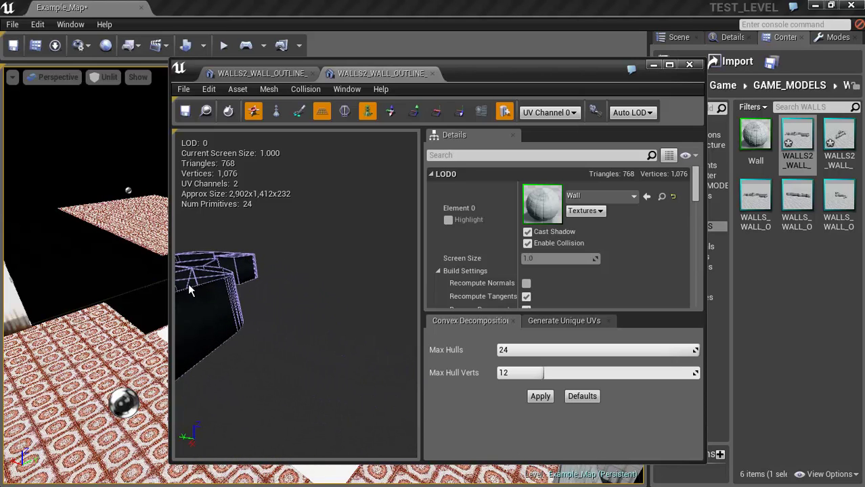
{"action": "left_click_drag", "start_coordinate": [289, 352], "coordinate": [369, 365]}
{"action": "left_click_drag", "start_coordinate": [278, 304], "coordinate": [398, 310]}
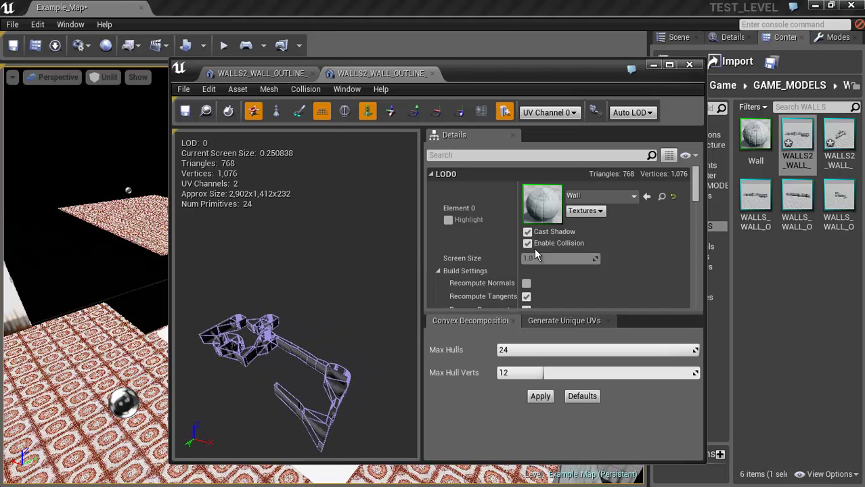
Set the larger WALLS2 wall's Light Map Resolution to 120 and its Light Map Coordinate Index to 1.
{"action": "left_click", "coordinate": [571, 155]}
{"action": "type", "text": "light"}
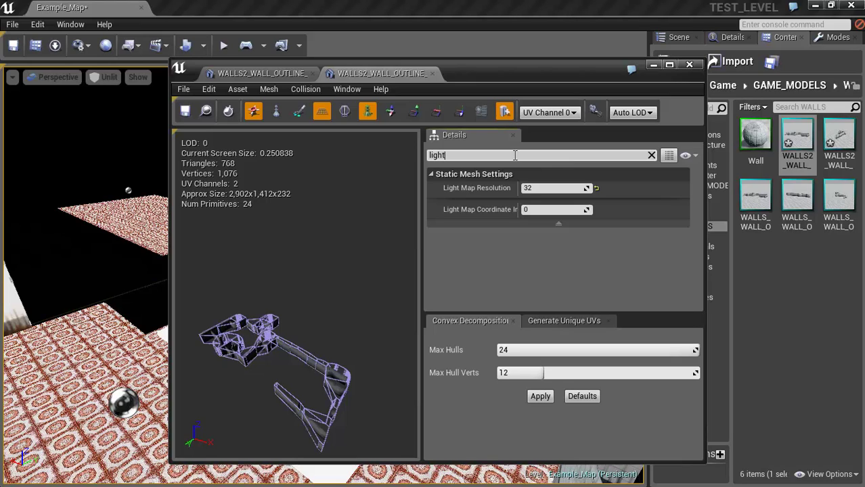
{"action": "left_click", "coordinate": [529, 189]}
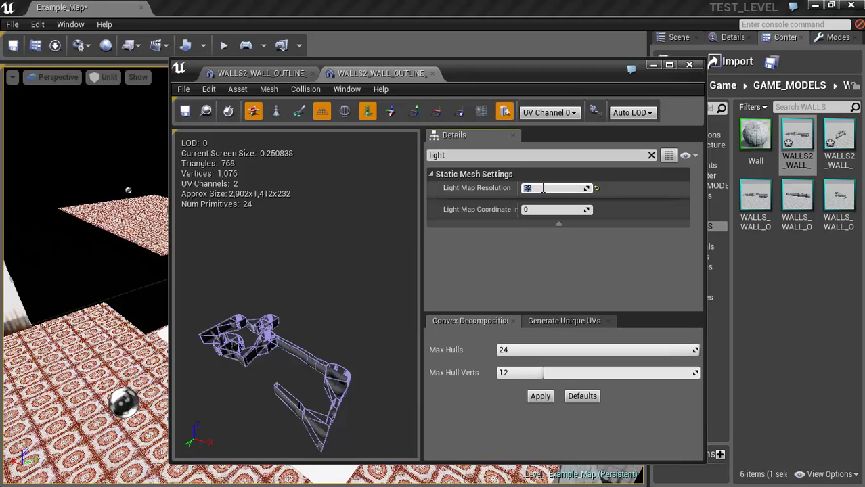
{"action": "left_click", "coordinate": [536, 210]}
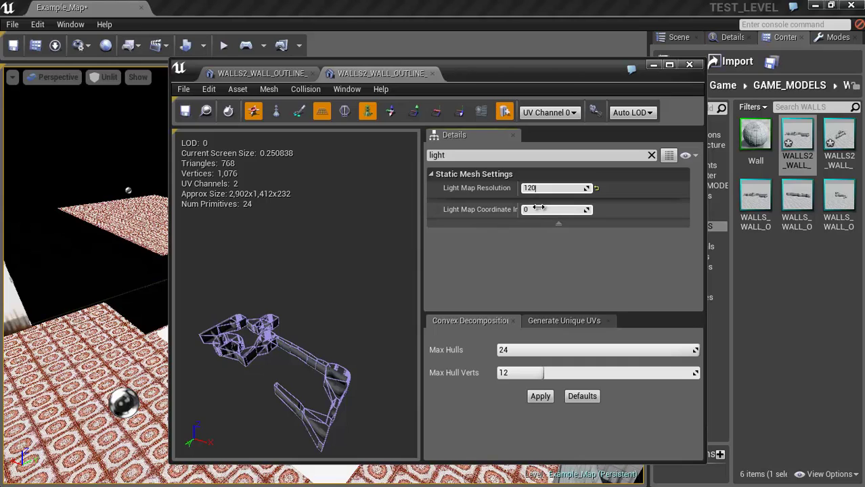
{"action": "key", "text": "Return"}
Set the wall mesh's Collision Complexity to Use Simple Collision As Complex and save the WALLS2 meshes.
{"action": "left_click", "coordinate": [453, 155]}
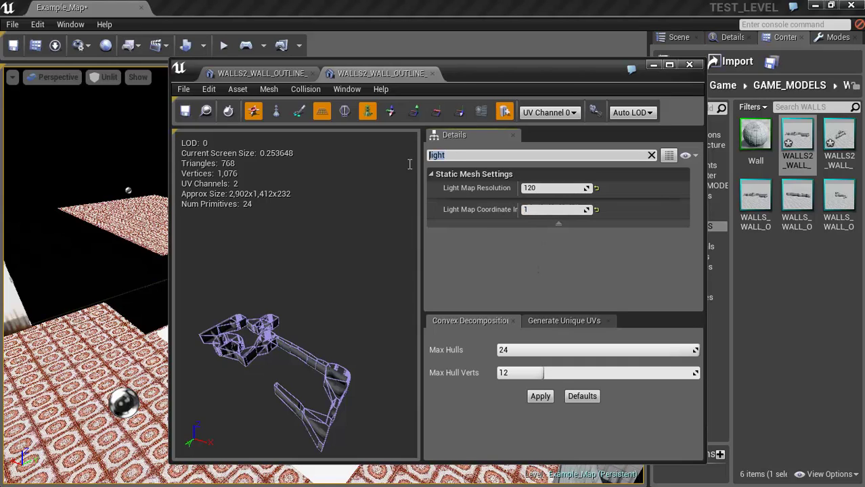
{"action": "type", "text": "coll"}
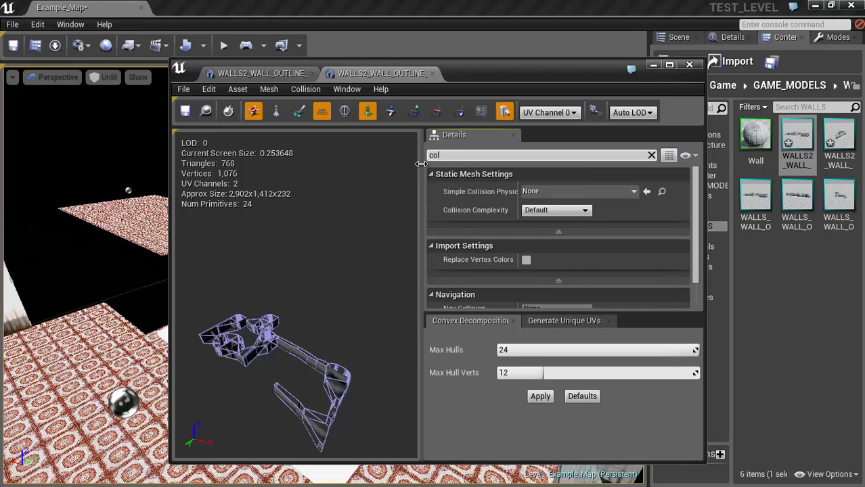
{"action": "left_click", "coordinate": [537, 216]}
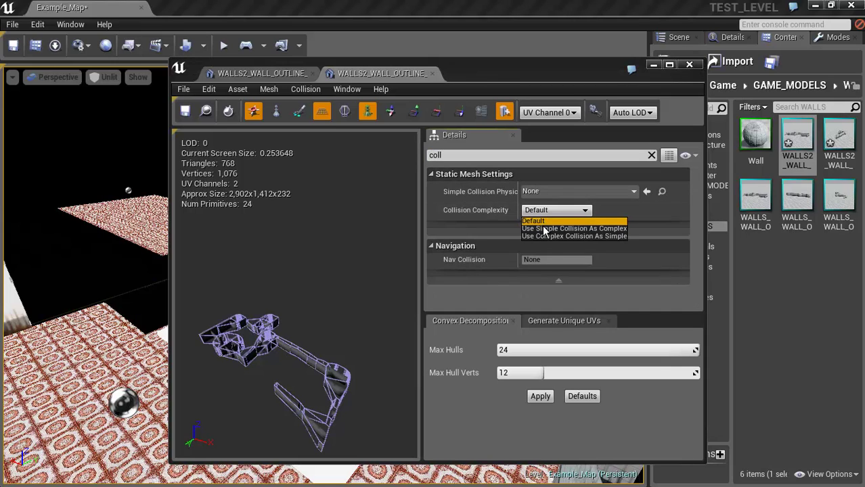
{"action": "left_click", "coordinate": [544, 230]}
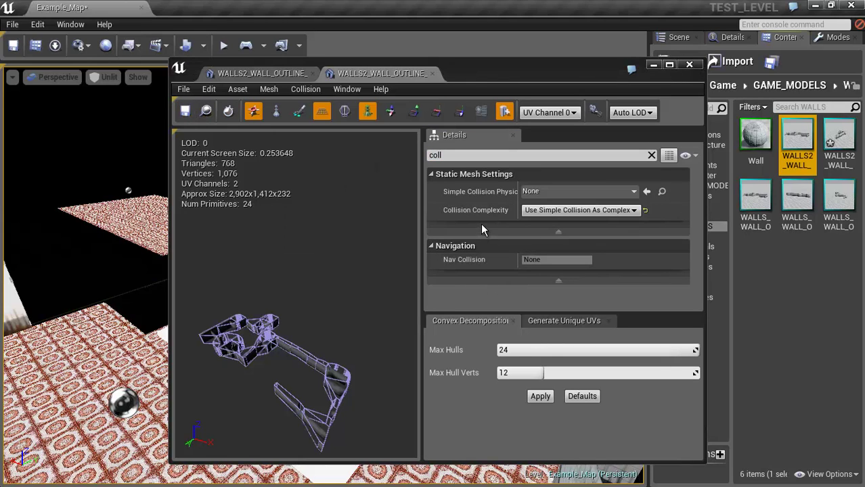
{"action": "key", "text": "ctrl+s"}
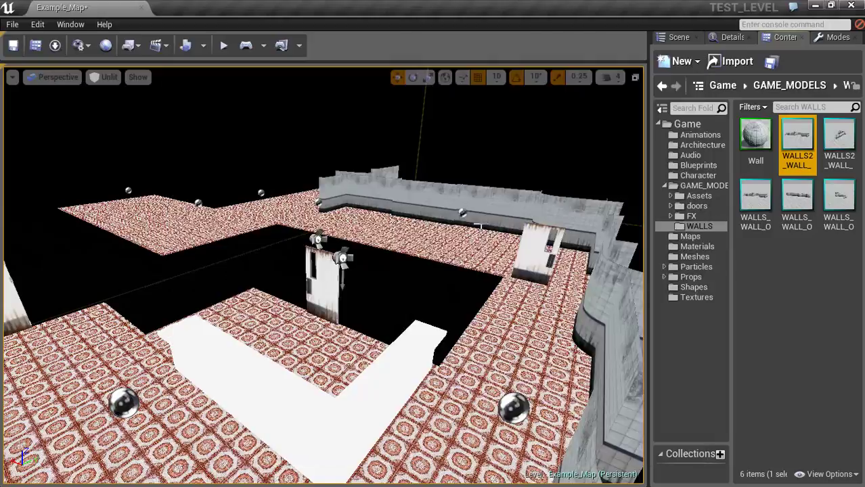
Place both WALLS2 meshes together from the WALLS folder into the Example_Map level.
{"action": "mouse_move", "coordinate": [465, 276]}
{"action": "right_mouse_down"}
{"action": "mouse_move", "coordinate": [413, 291]}
{"action": "mouse_move", "coordinate": [464, 283]}
{"action": "right_mouse_up"}
{"action": "right_click_drag", "start_coordinate": [660, 84], "coordinate": [621, 181]}
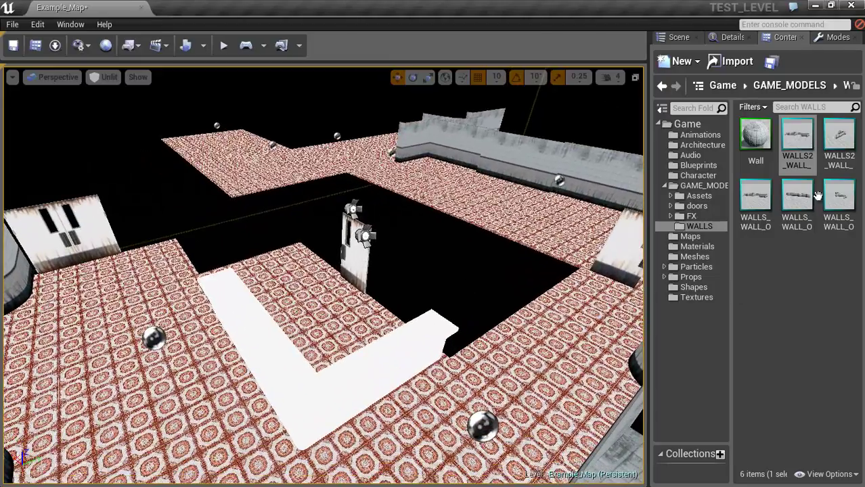
{"action": "left_click", "coordinate": [801, 134]}
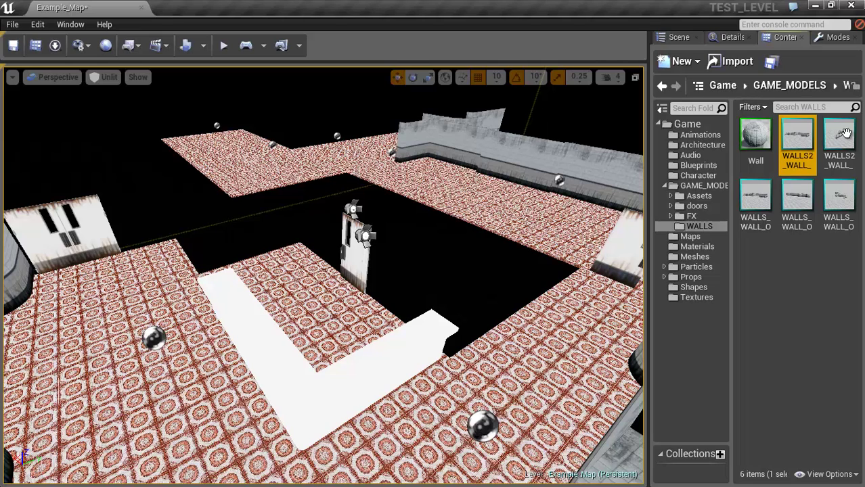
{"action": "left_click", "coordinate": [844, 134], "text": "ctrl"}
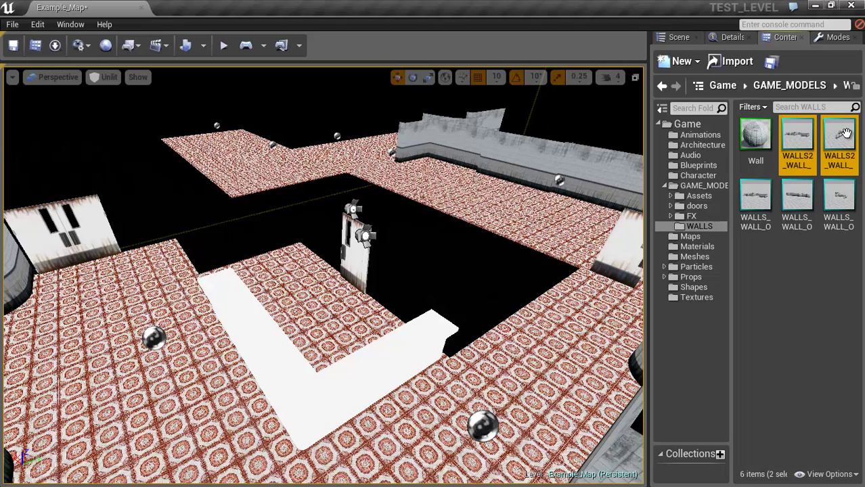
{"action": "left_click_drag", "start_coordinate": [844, 134], "coordinate": [611, 313]}
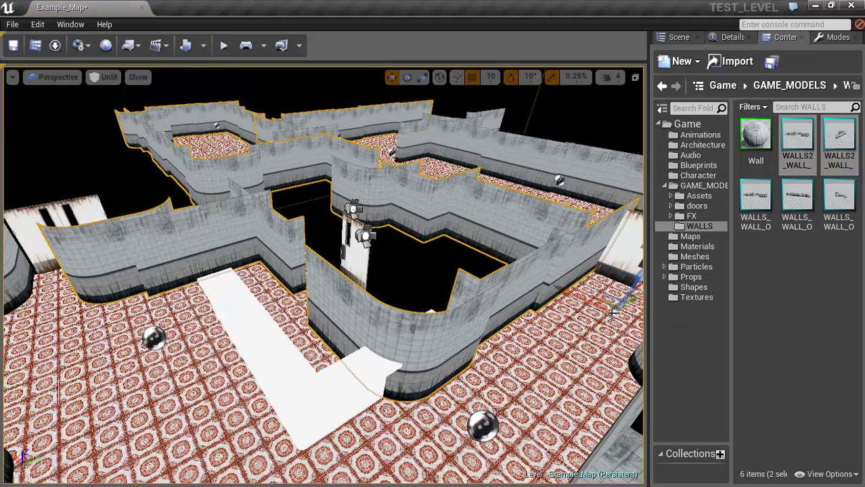
Set the two placed WALLS2 meshes' location to X 0 and Y 0, and check their alignment with the floor and doors.
{"action": "left_click", "coordinate": [728, 38]}
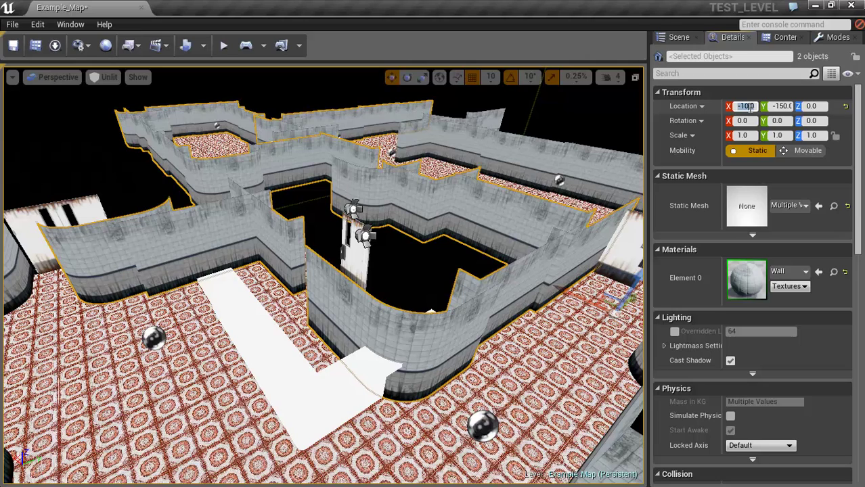
{"action": "left_click", "coordinate": [779, 107]}
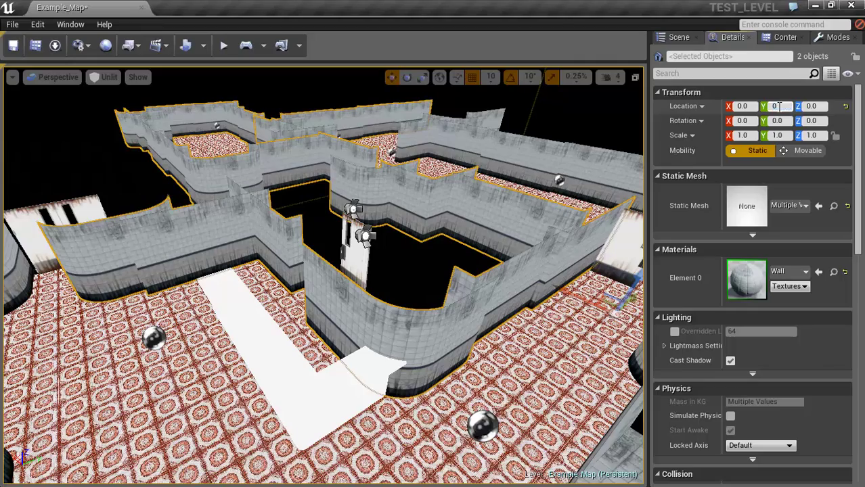
{"action": "type", "text": "0"}
{"action": "key", "text": "Return"}
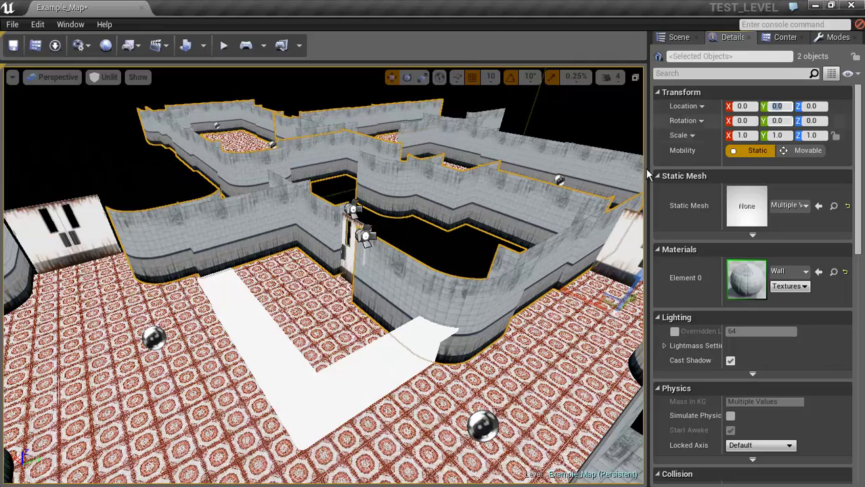
{"action": "middle_click_drag", "start_coordinate": [461, 280], "coordinate": [467, 249]}
{"action": "right_click_drag", "start_coordinate": [467, 249], "coordinate": [604, 224]}
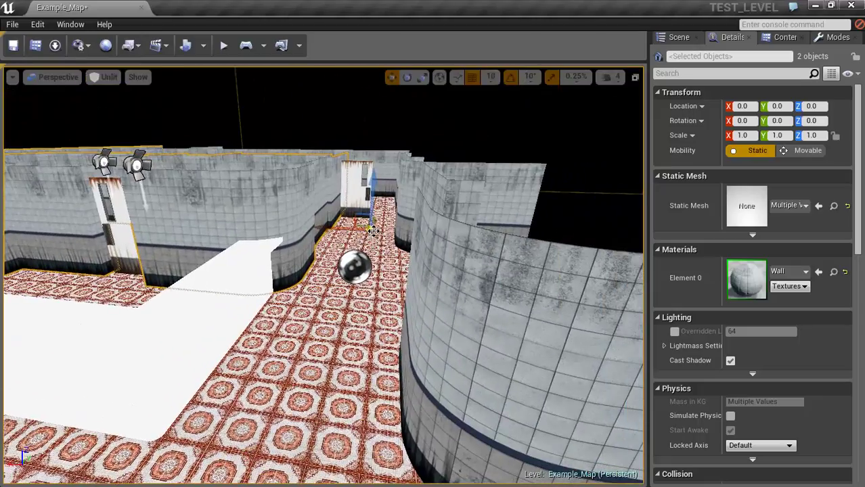
{"action": "middle_click_drag", "start_coordinate": [450, 206], "coordinate": [500, 184]}
{"action": "right_click_drag", "start_coordinate": [417, 236], "coordinate": [341, 237]}
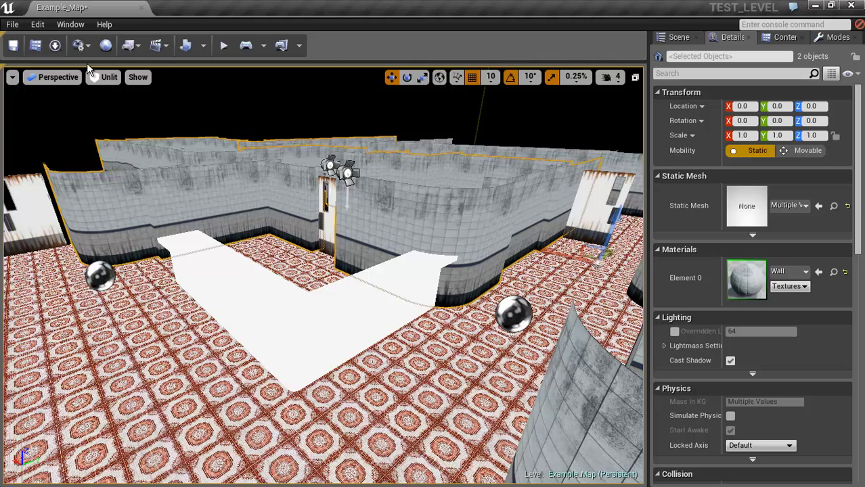
Build only the lighting for the level and dismiss the lighting results log.
{"action": "left_click", "coordinate": [204, 46]}
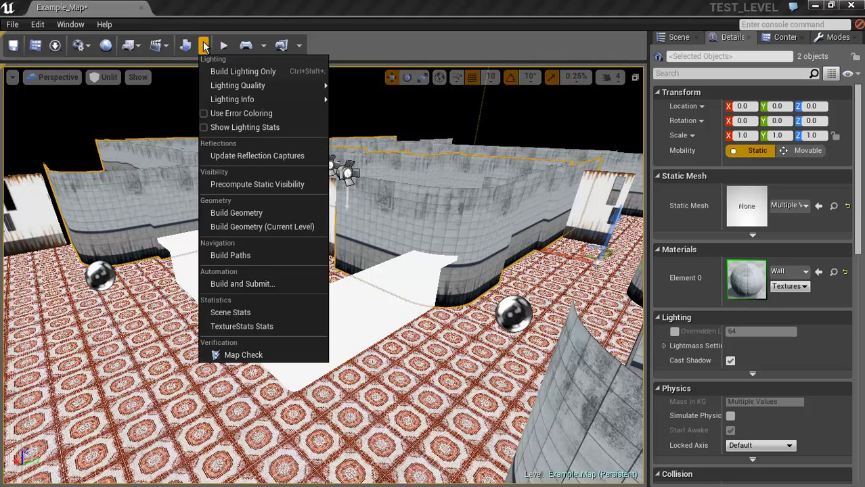
{"action": "left_click", "coordinate": [220, 73]}
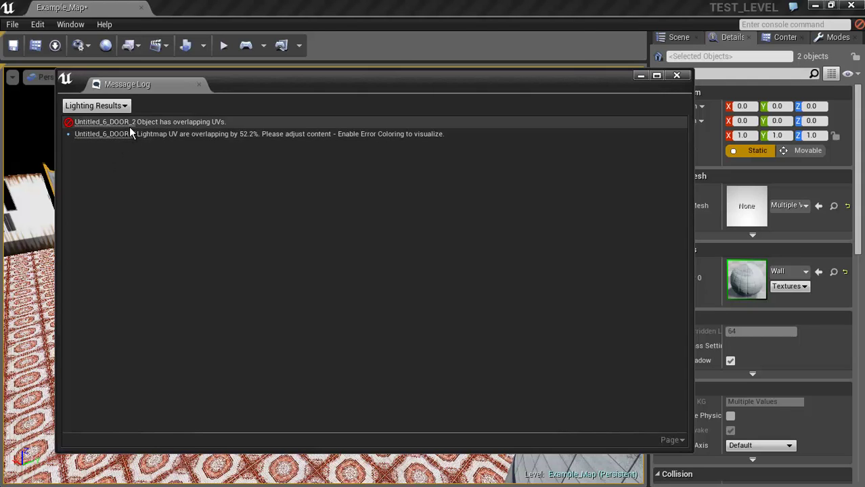
{"action": "left_click", "coordinate": [677, 76]}
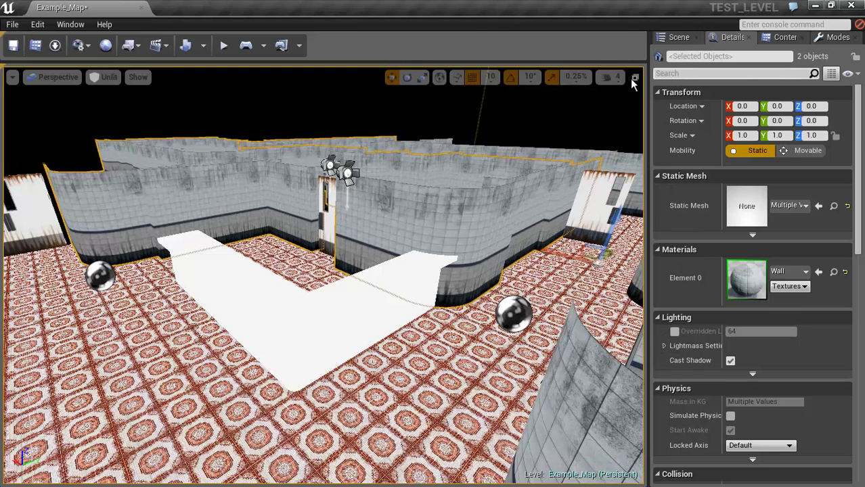
Play the level and walk forward along the corridors to test the new walls' lighting and collision.
{"action": "left_click", "coordinate": [245, 46]}
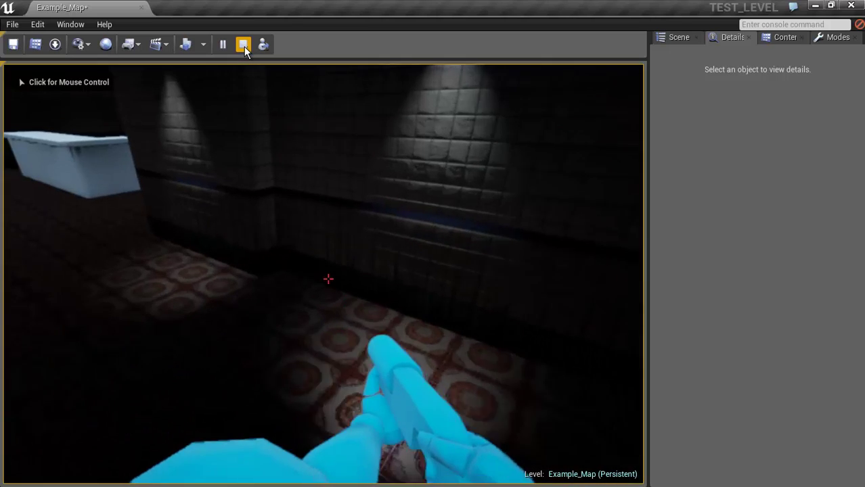
{"action": "key", "text": "w"}
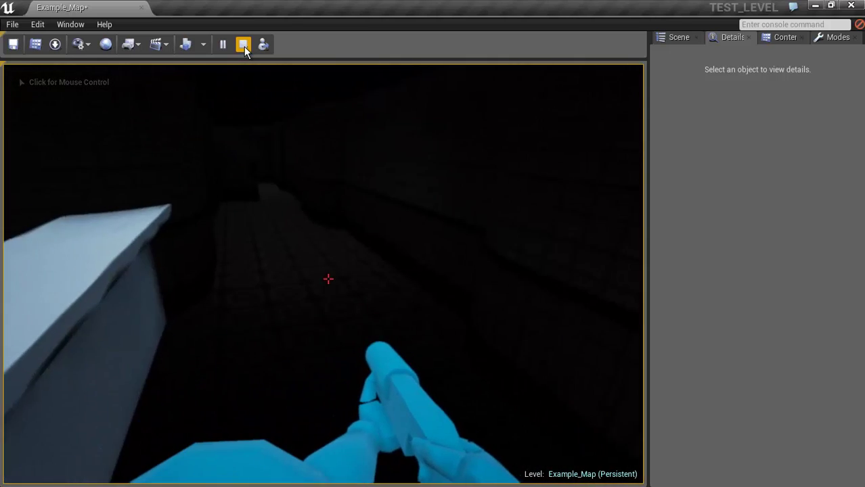
{"action": "key", "text": "w"}
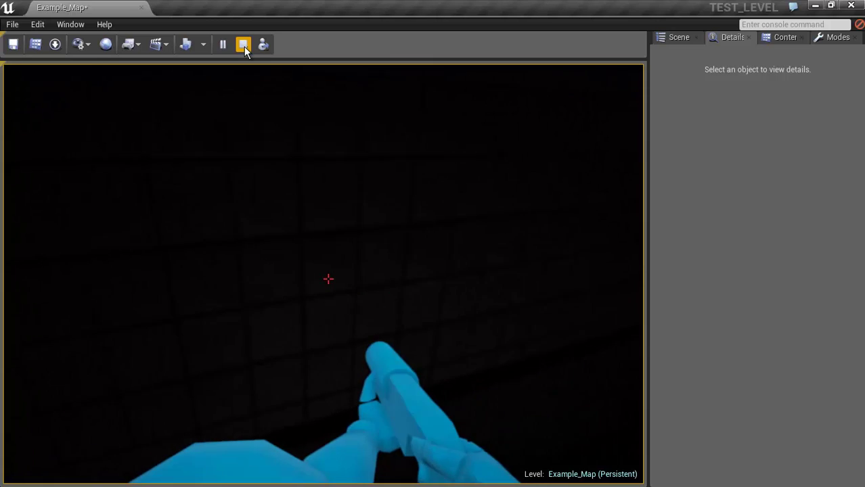